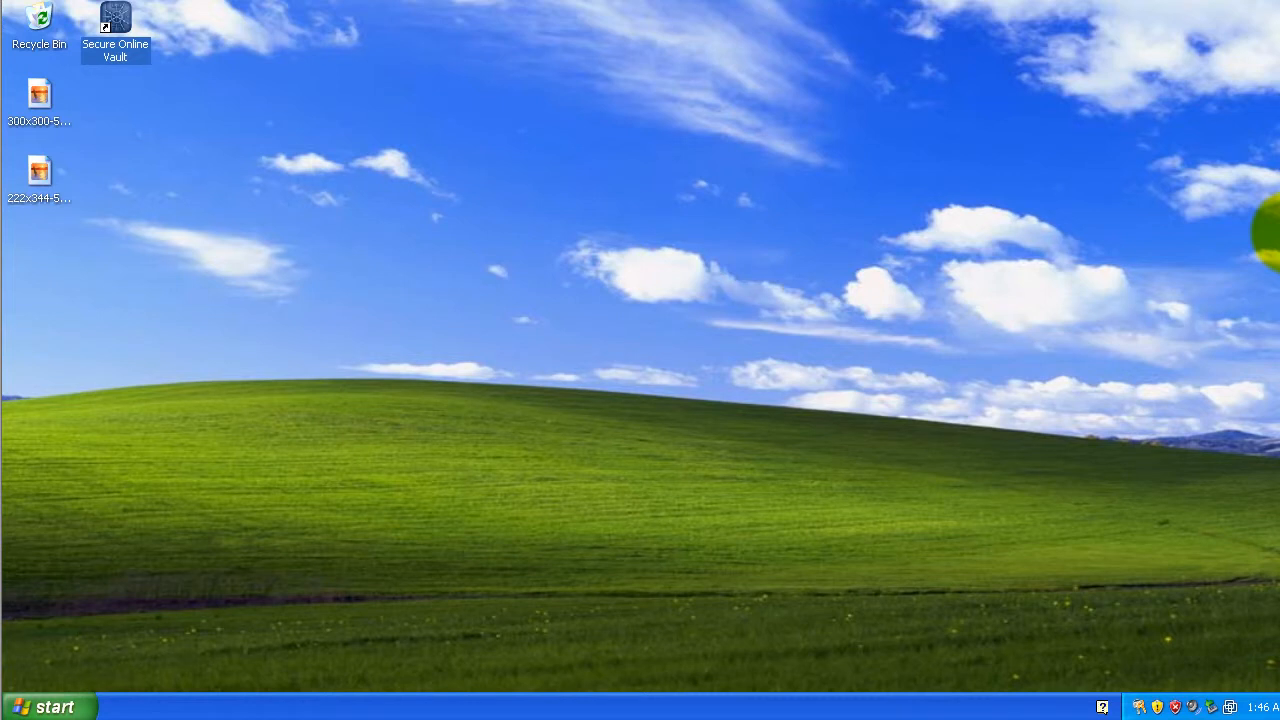
Launch Secure Online Vault, enable automatic login on this computer, and log in with the saved credentials
double_click(121, 22)
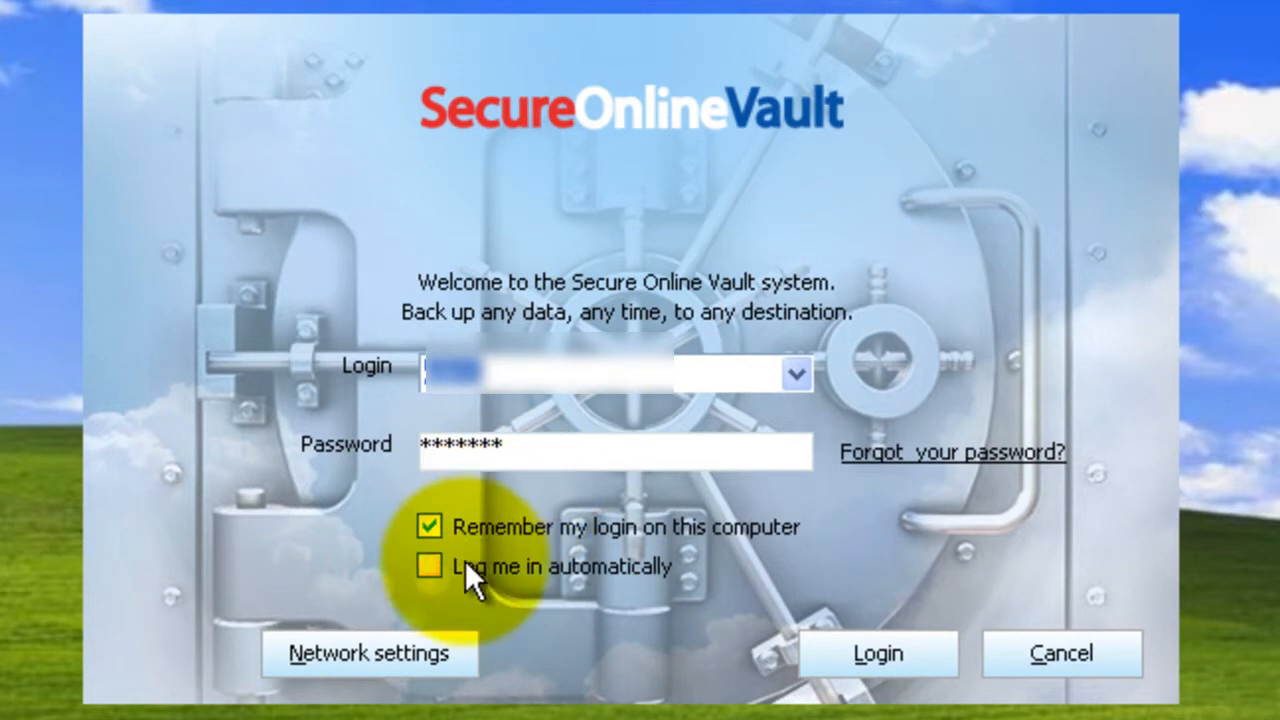
left_click(429, 566)
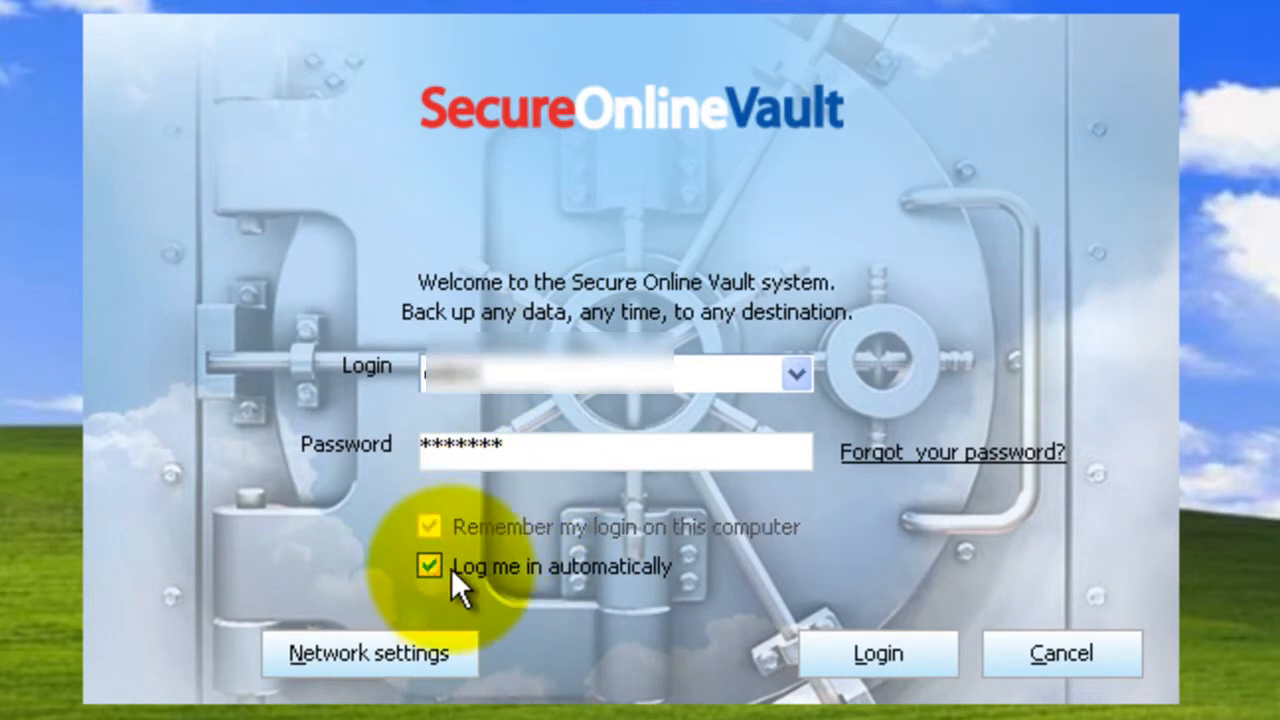
left_click(895, 662)
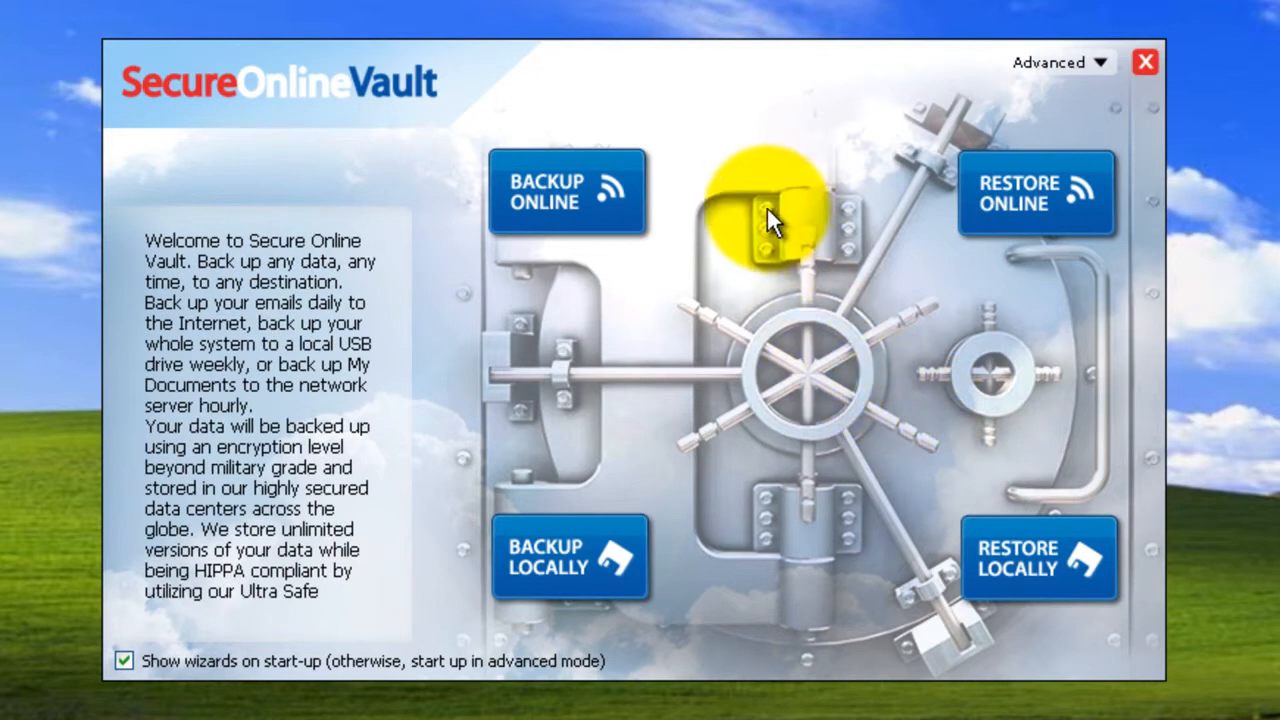
Start an online backup and choose the Documents and Settings folder on drive C: as the data to back up
left_click(612, 192)
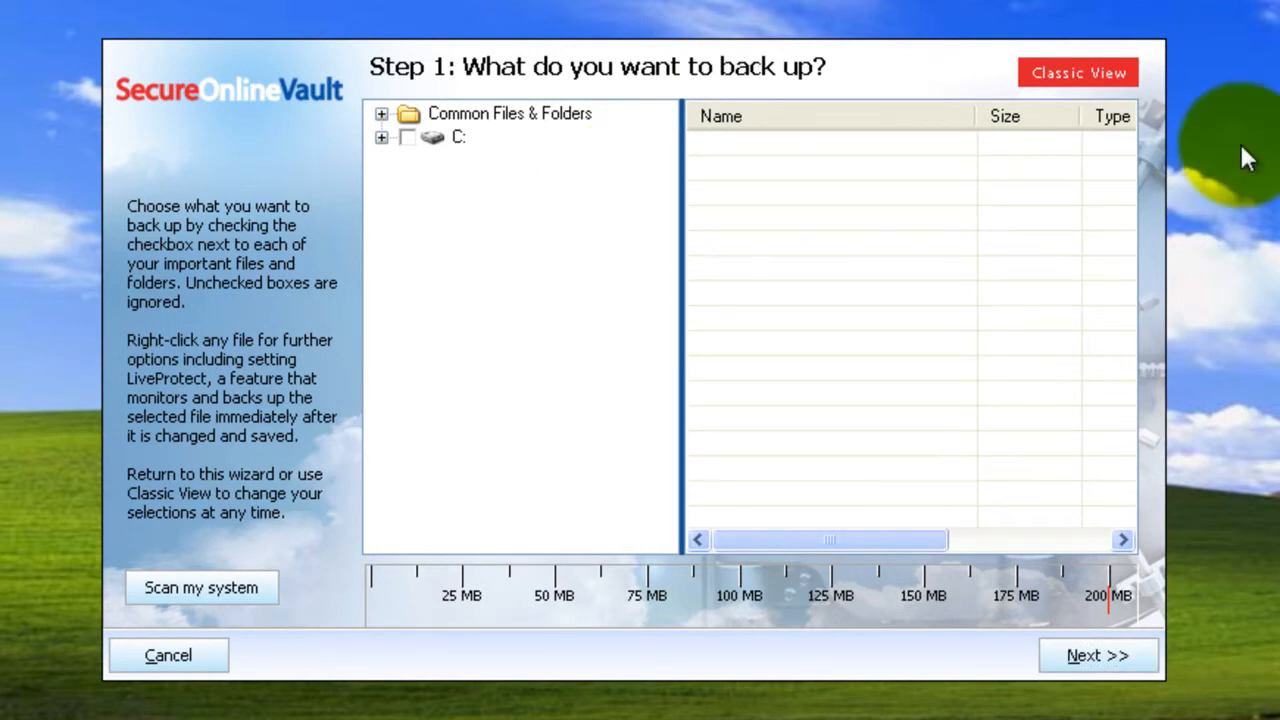
left_click(382, 137)
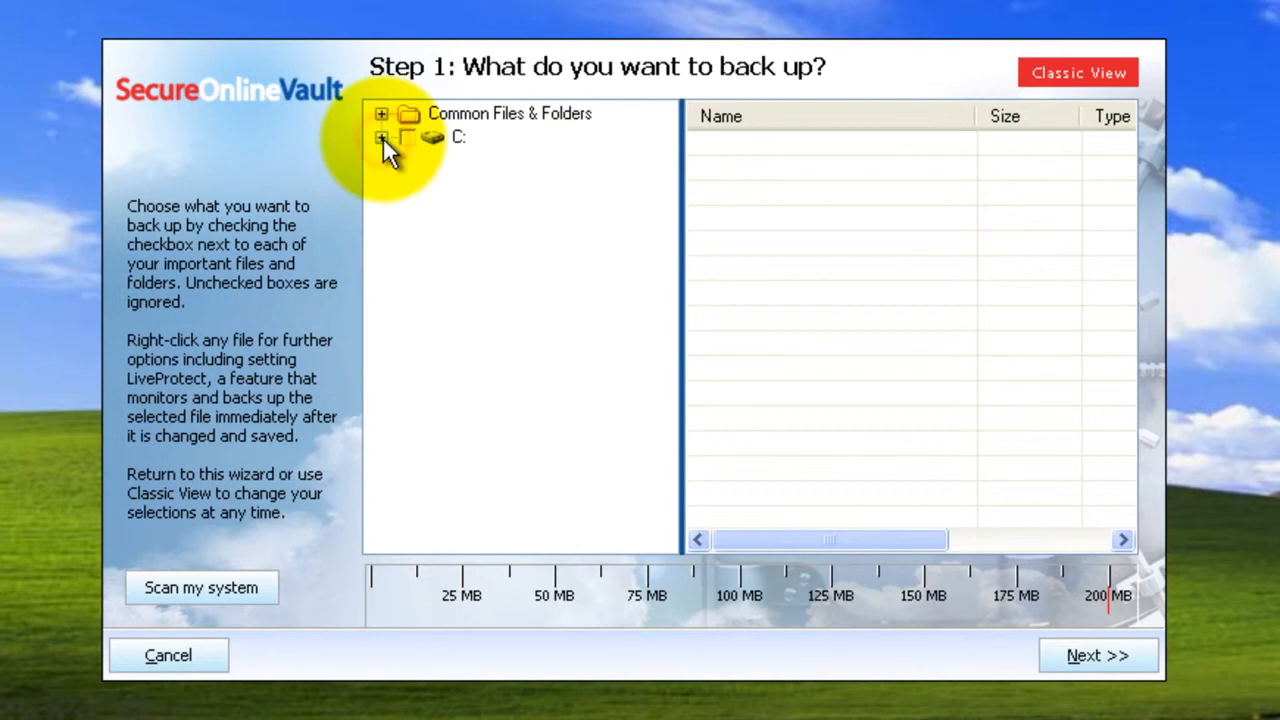
left_click(434, 208)
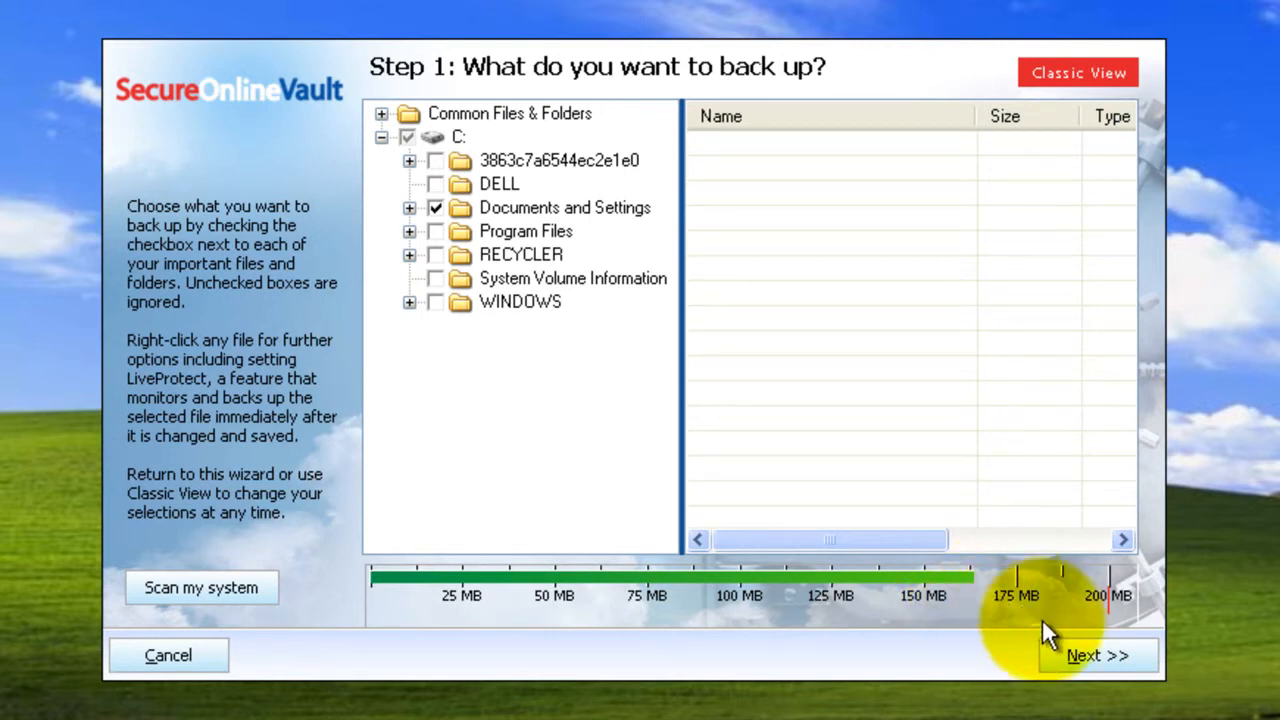
left_click(1085, 652)
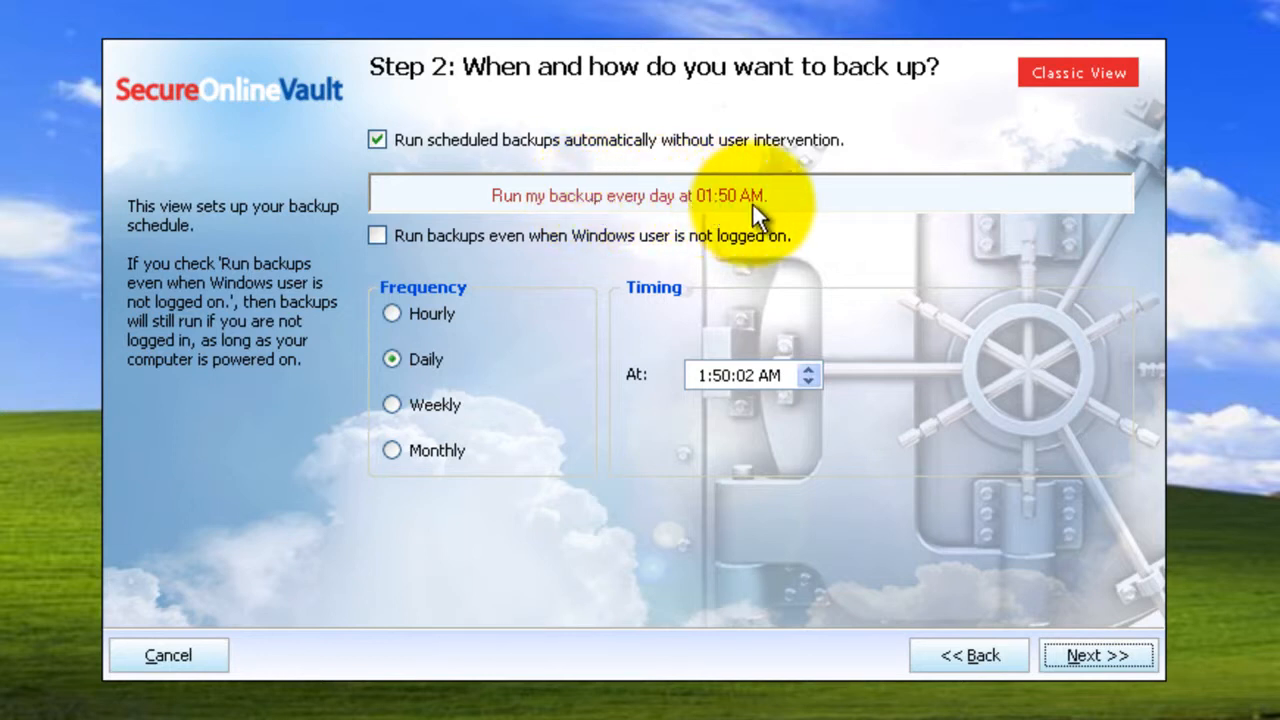
Schedule the backup to run every 1 hour, even when the Windows user is not logged on
left_click(378, 236)
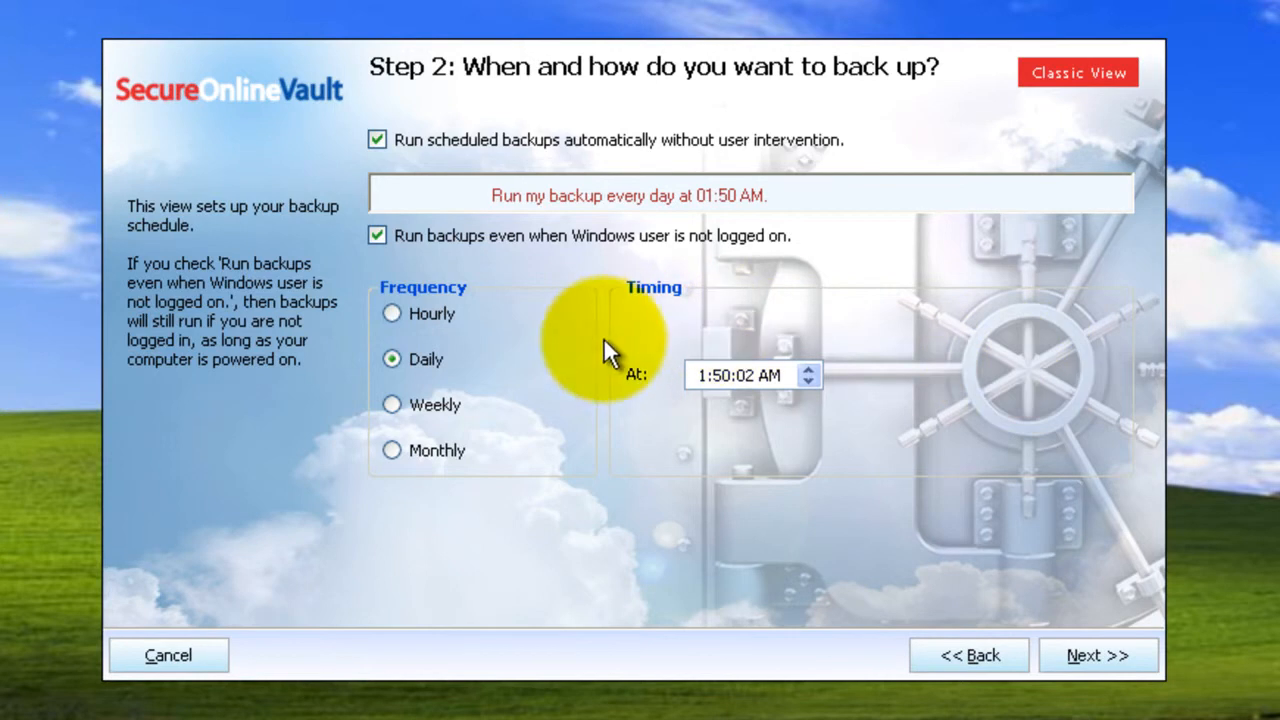
left_click(392, 312)
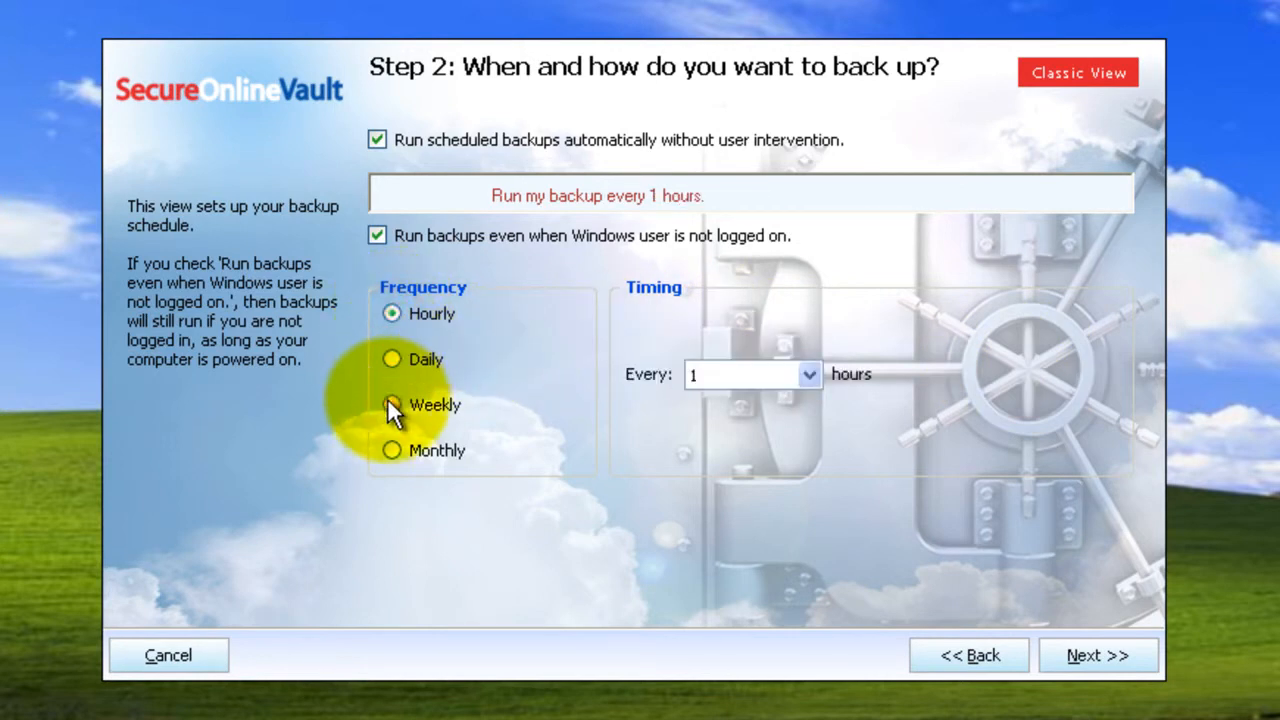
left_click(391, 404)
left_click(391, 451)
left_click(391, 360)
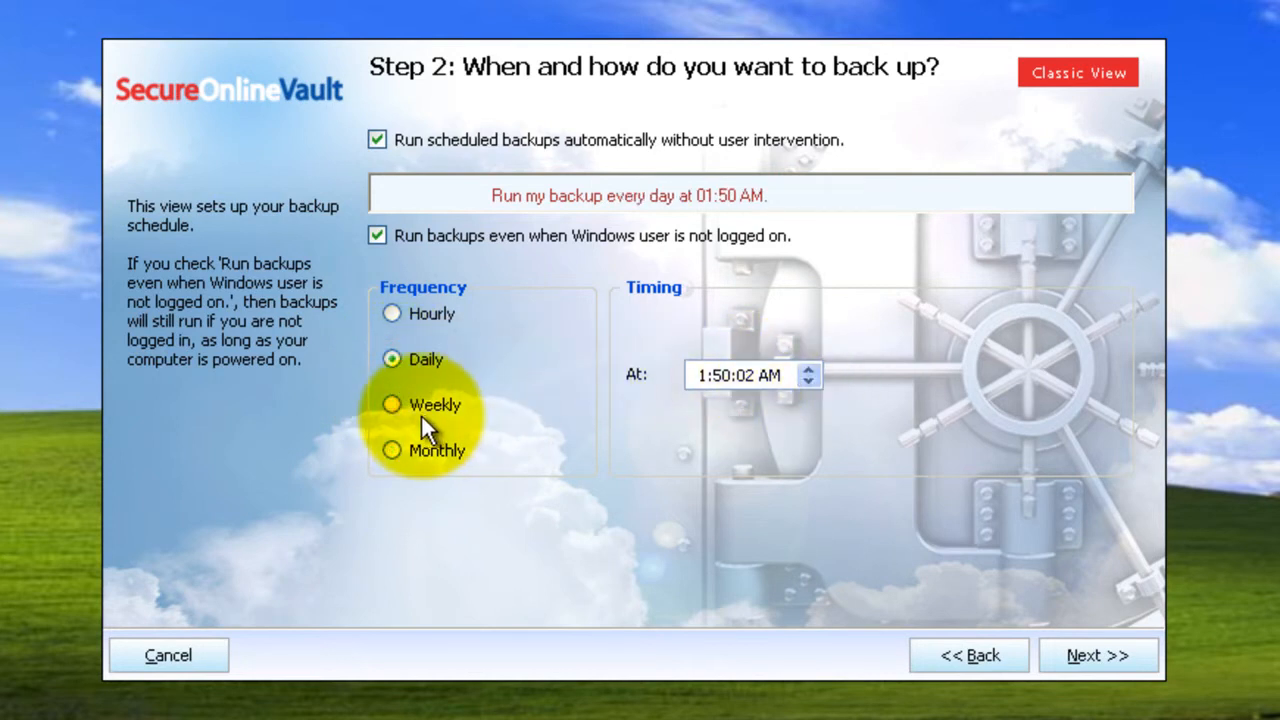
left_click(394, 312)
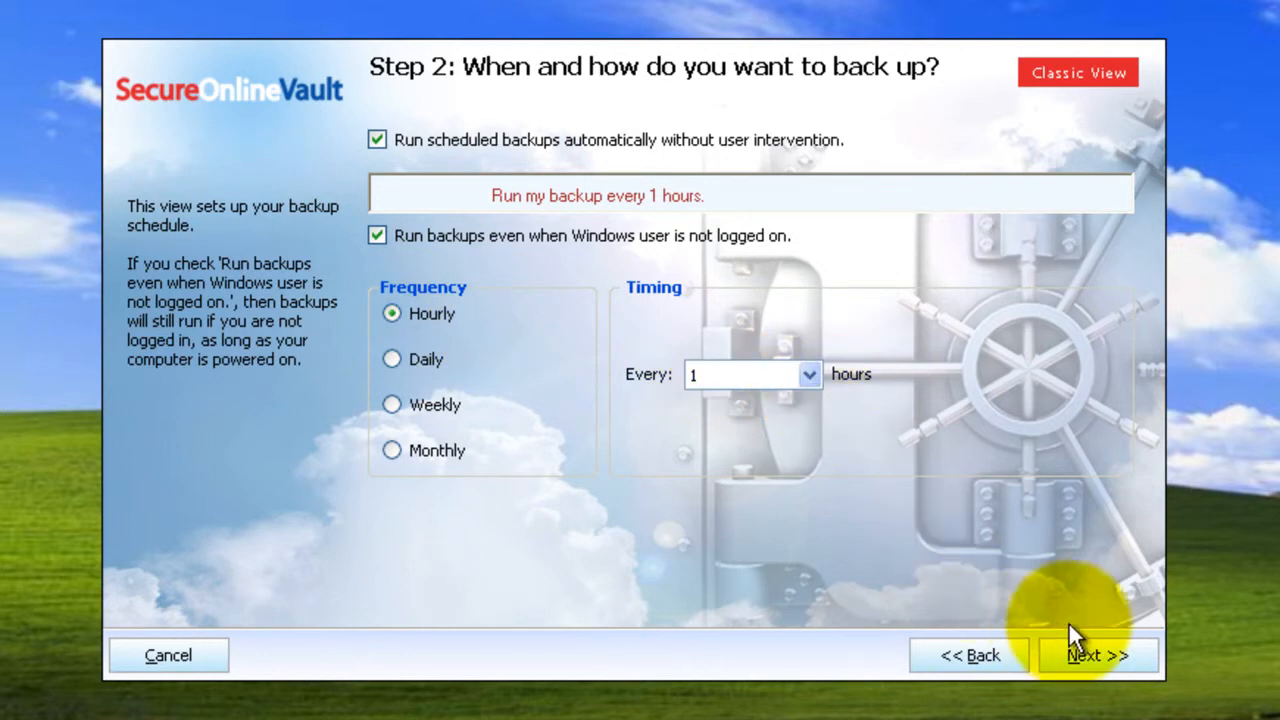
left_click(1099, 652)
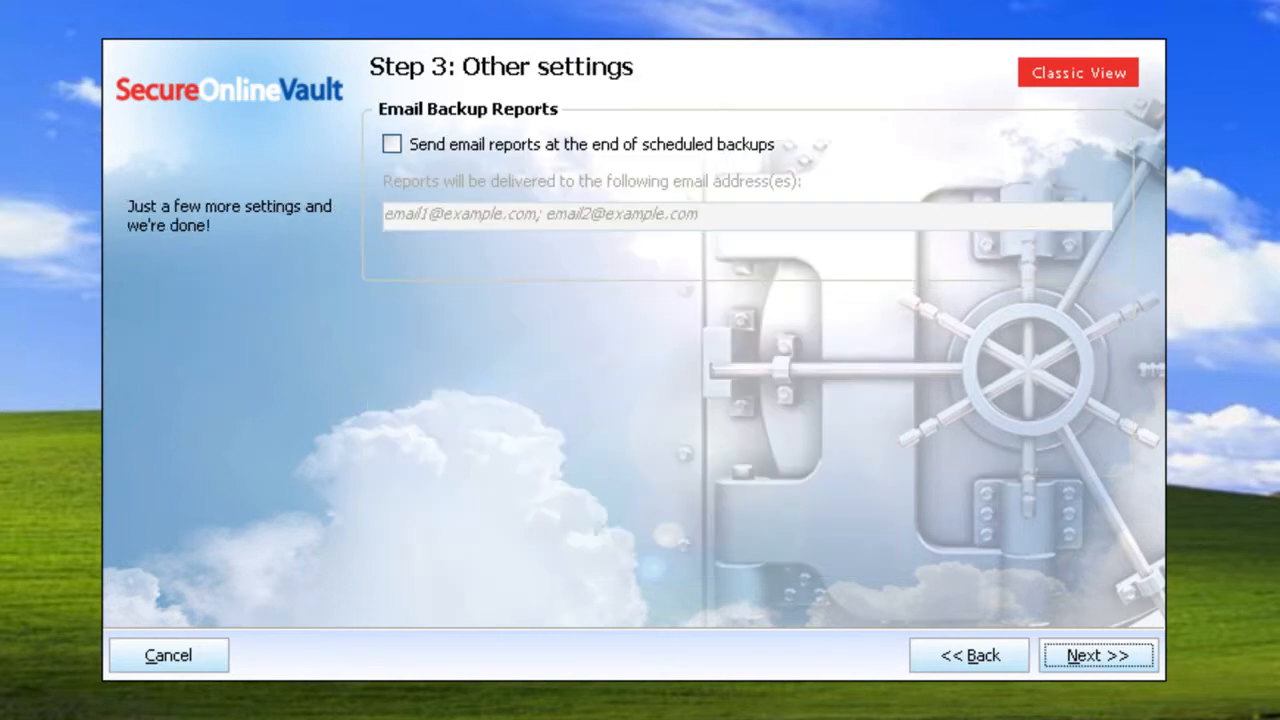
Enable email reports for scheduled backups with the recipient's email address, and finish the setup with the backup running immediately
left_click(392, 144)
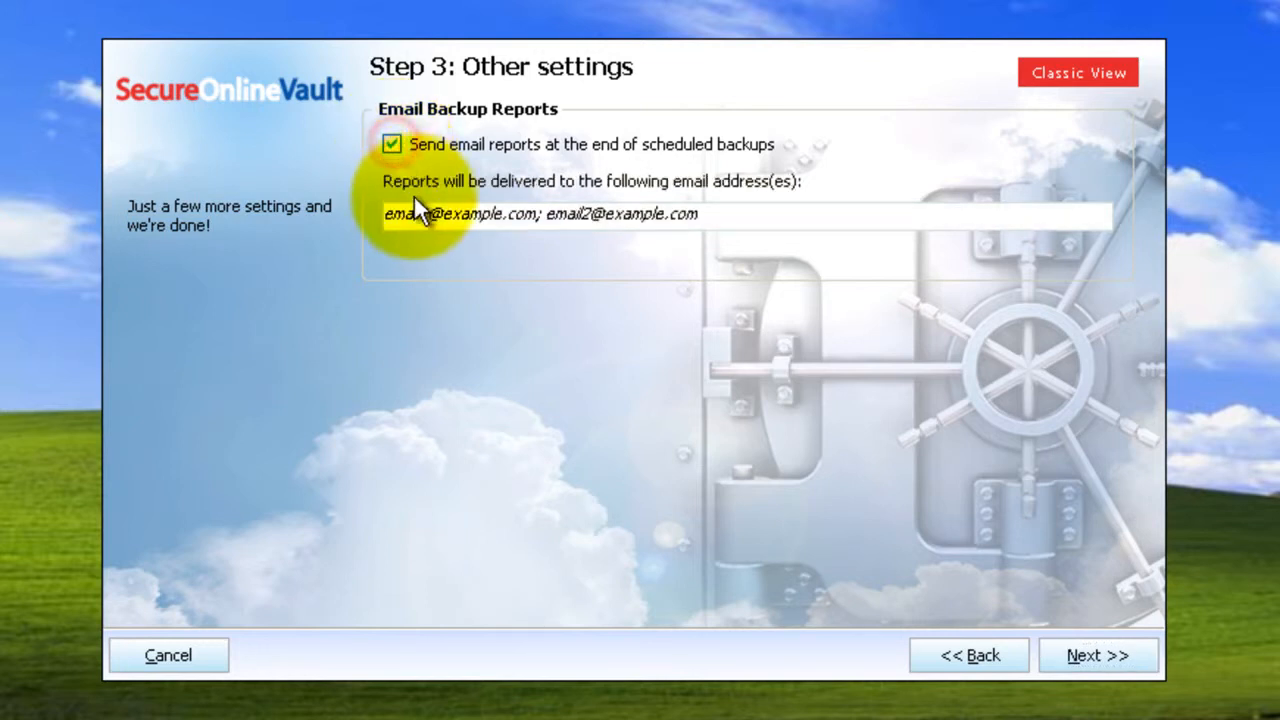
left_click(731, 216)
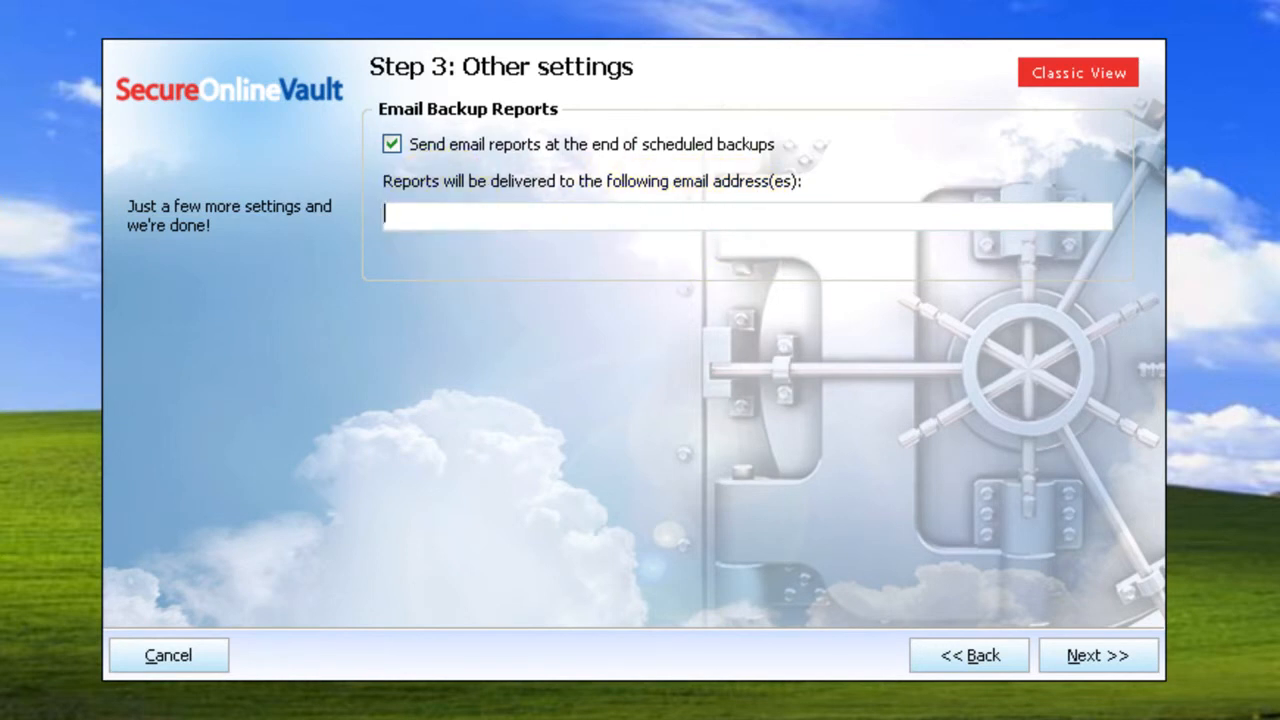
key("ctrl+v")
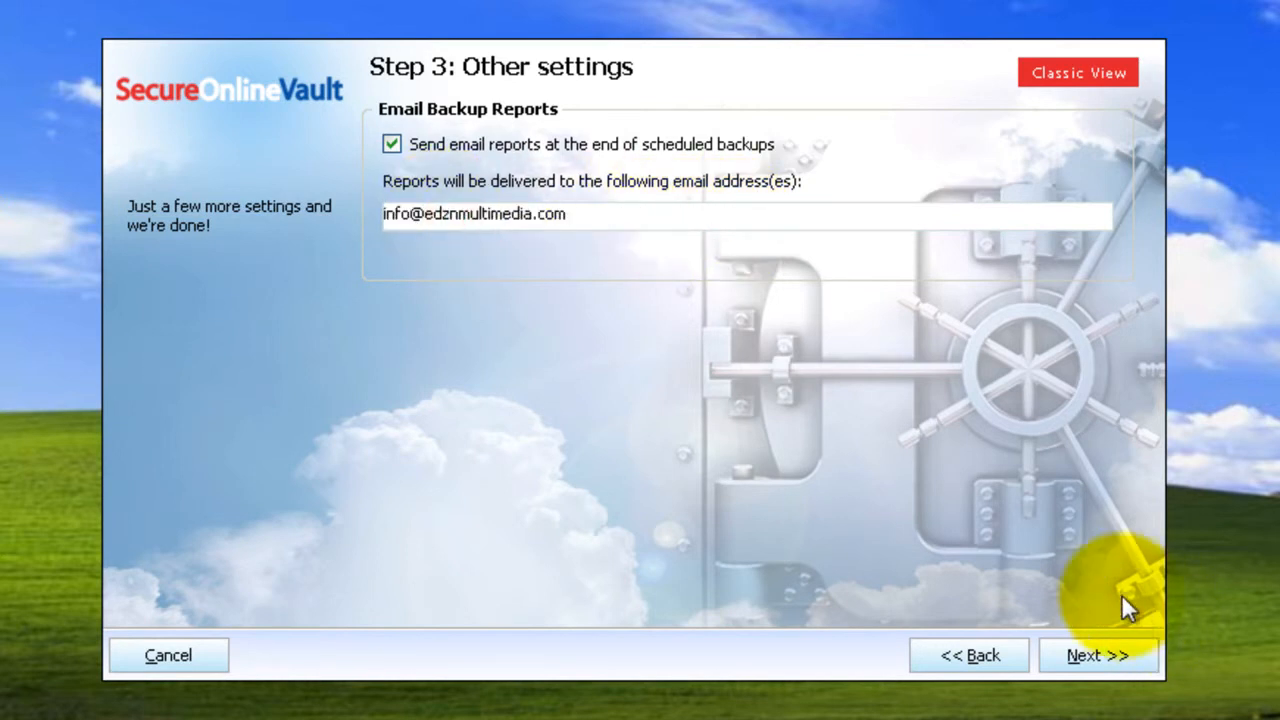
left_click(1102, 655)
left_click(1102, 655)
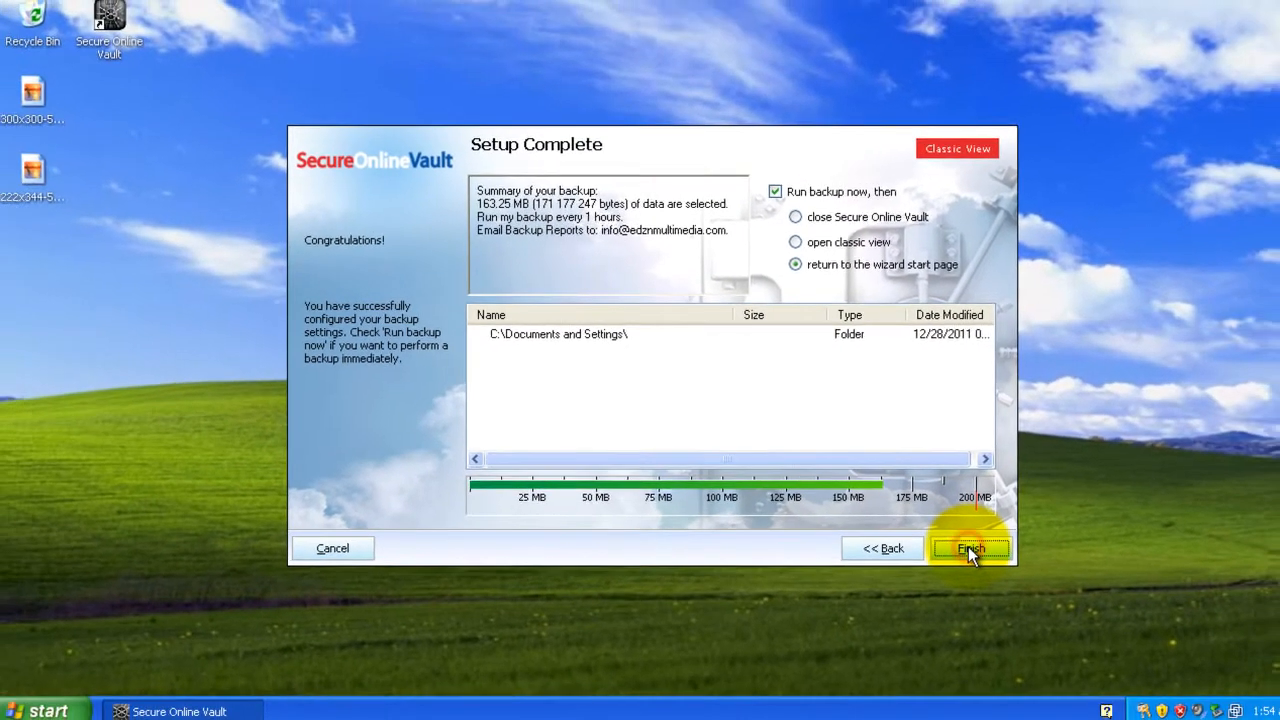
left_click(968, 549)
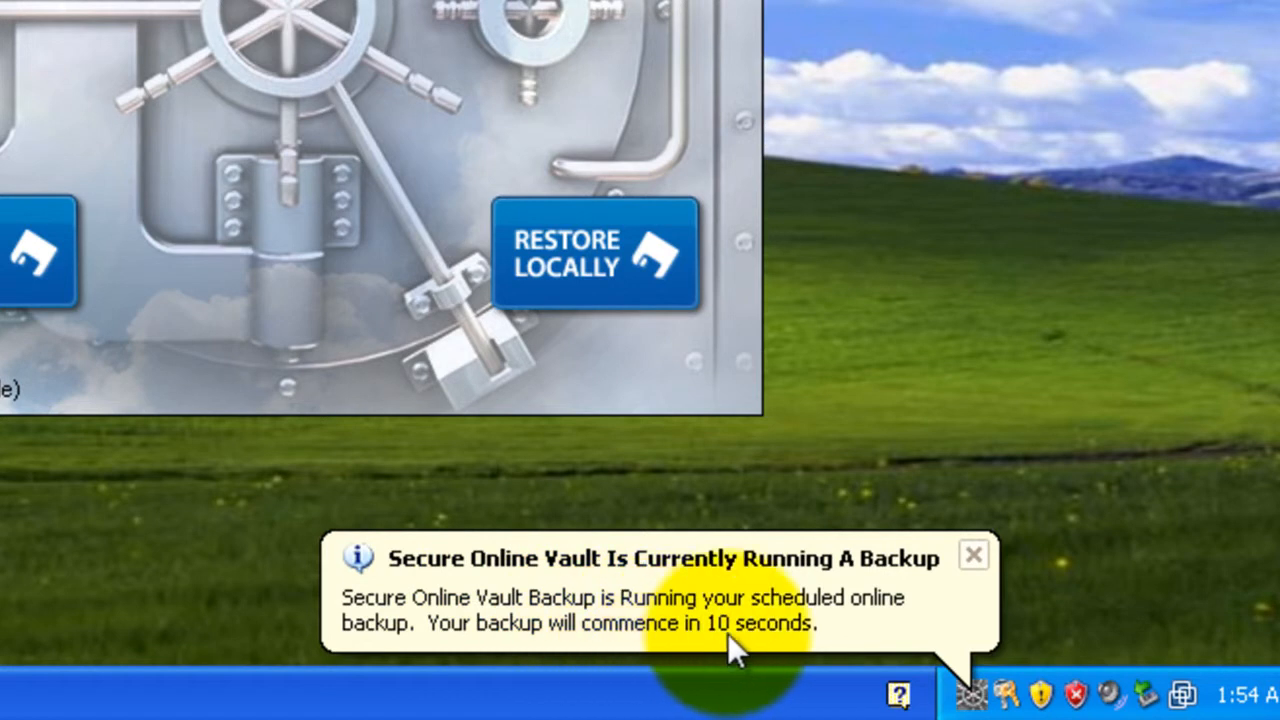
Show the progress of the currently running backup and close its window once the backup has finished
right_click(976, 692)
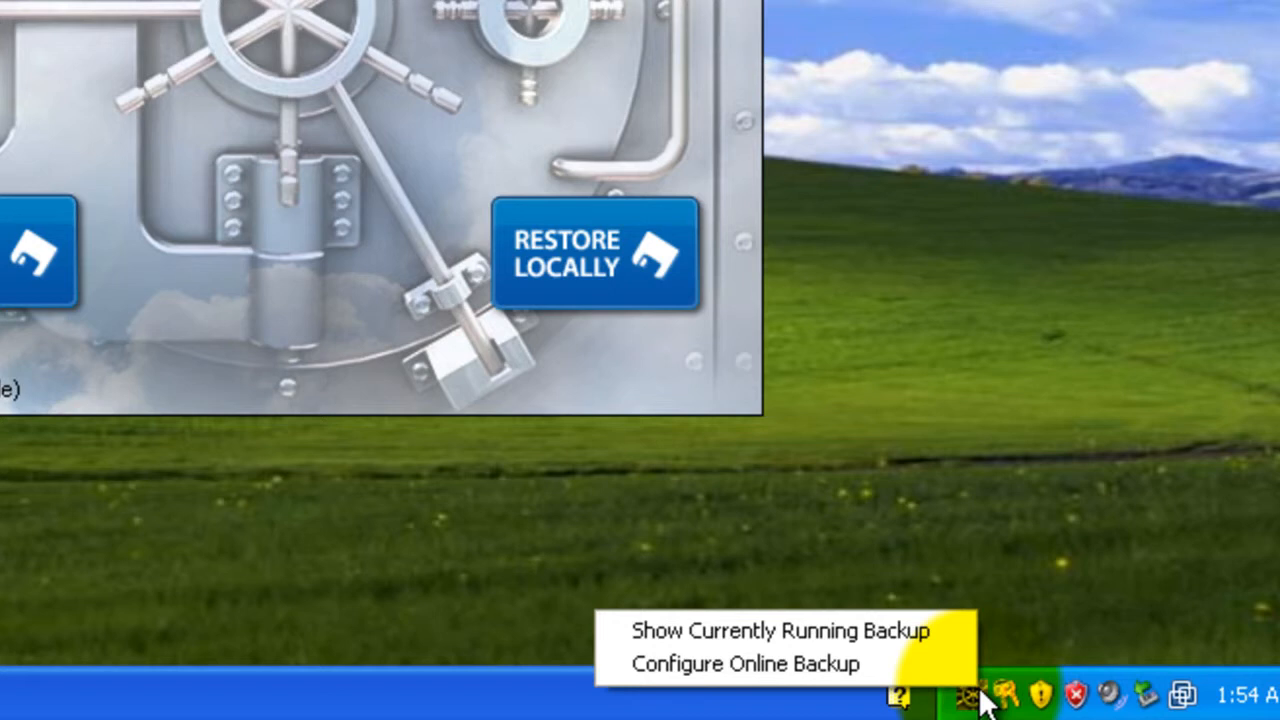
left_click(860, 631)
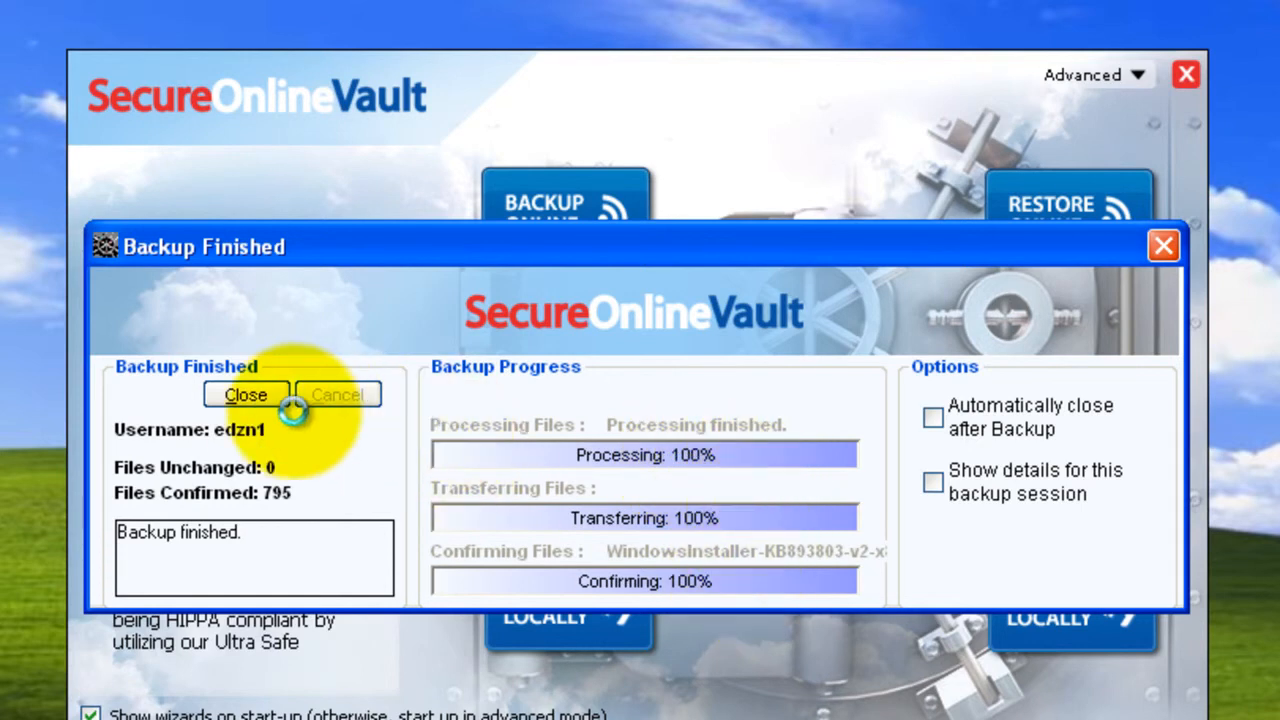
left_click(262, 397)
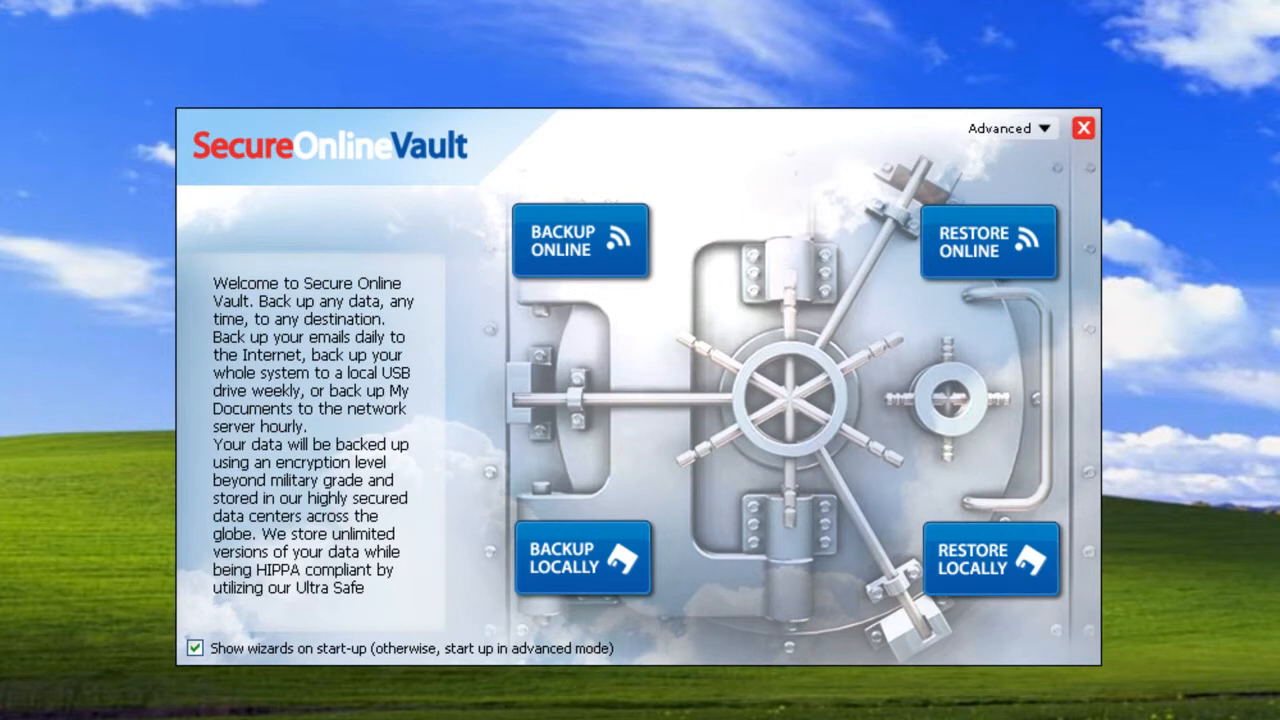
Start an online restore and search for backups run up to January 3, 2012
left_click(912, 143)
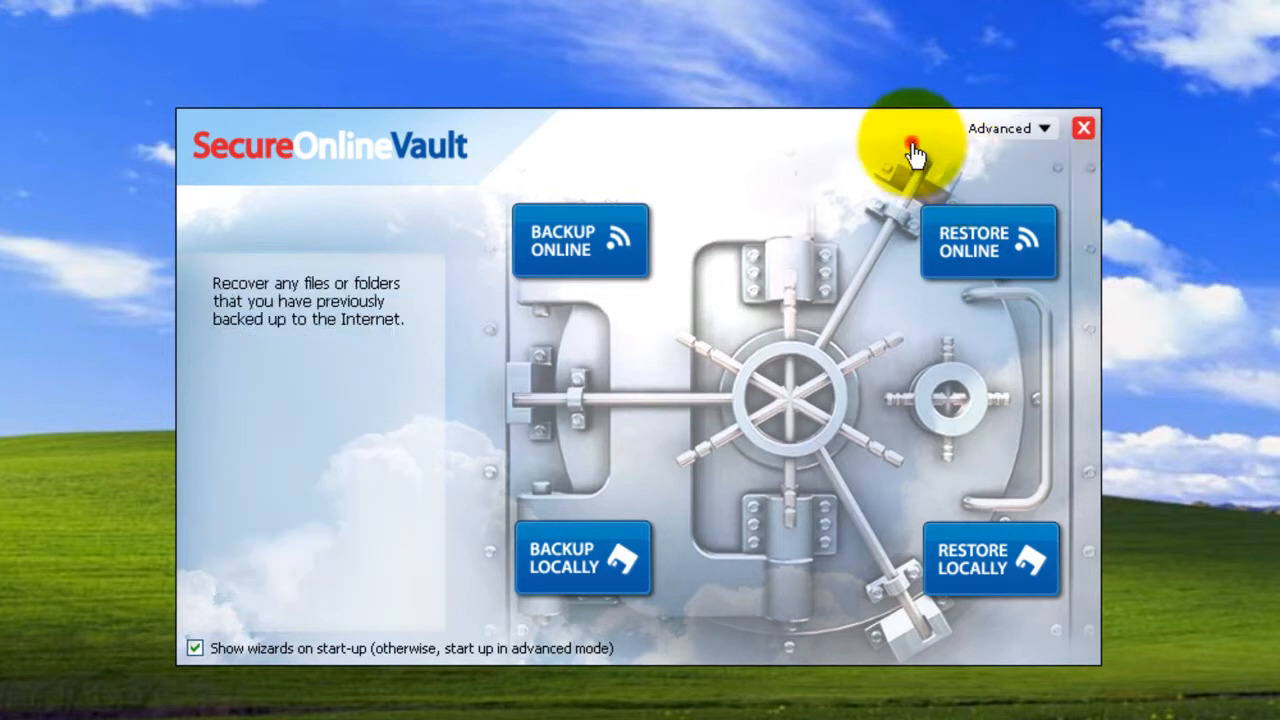
left_click(1000, 252)
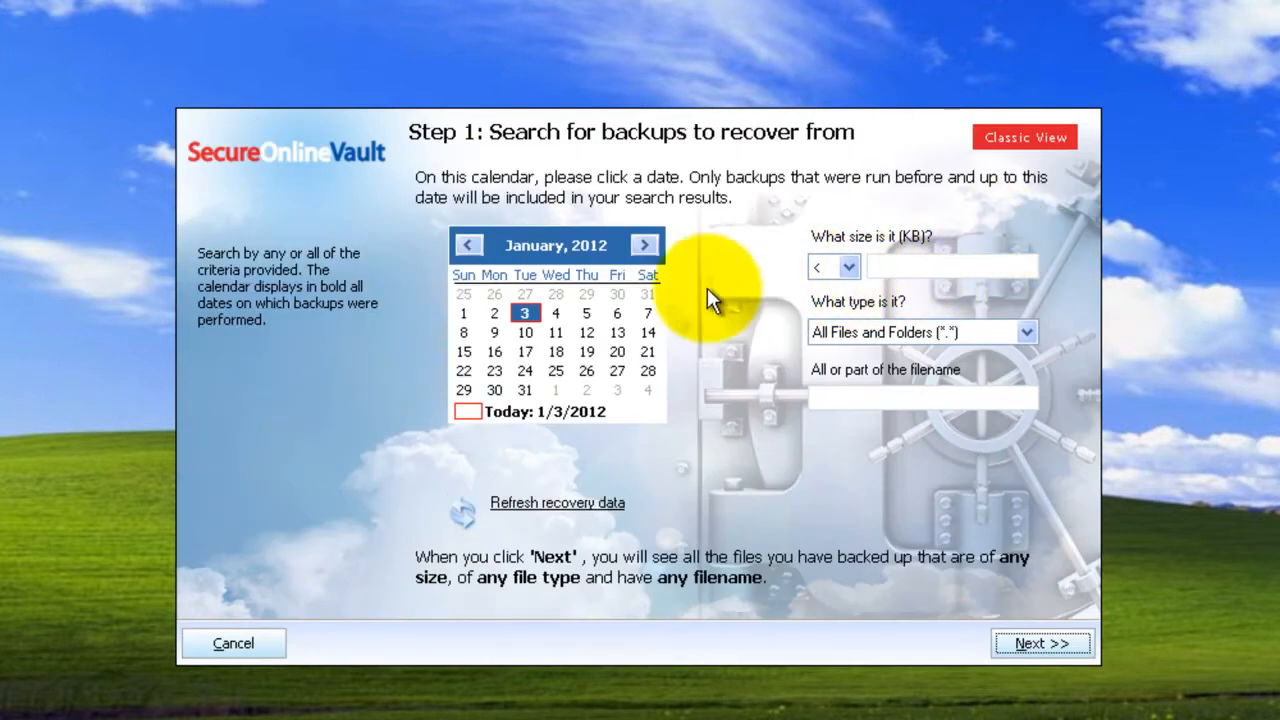
left_click(527, 318)
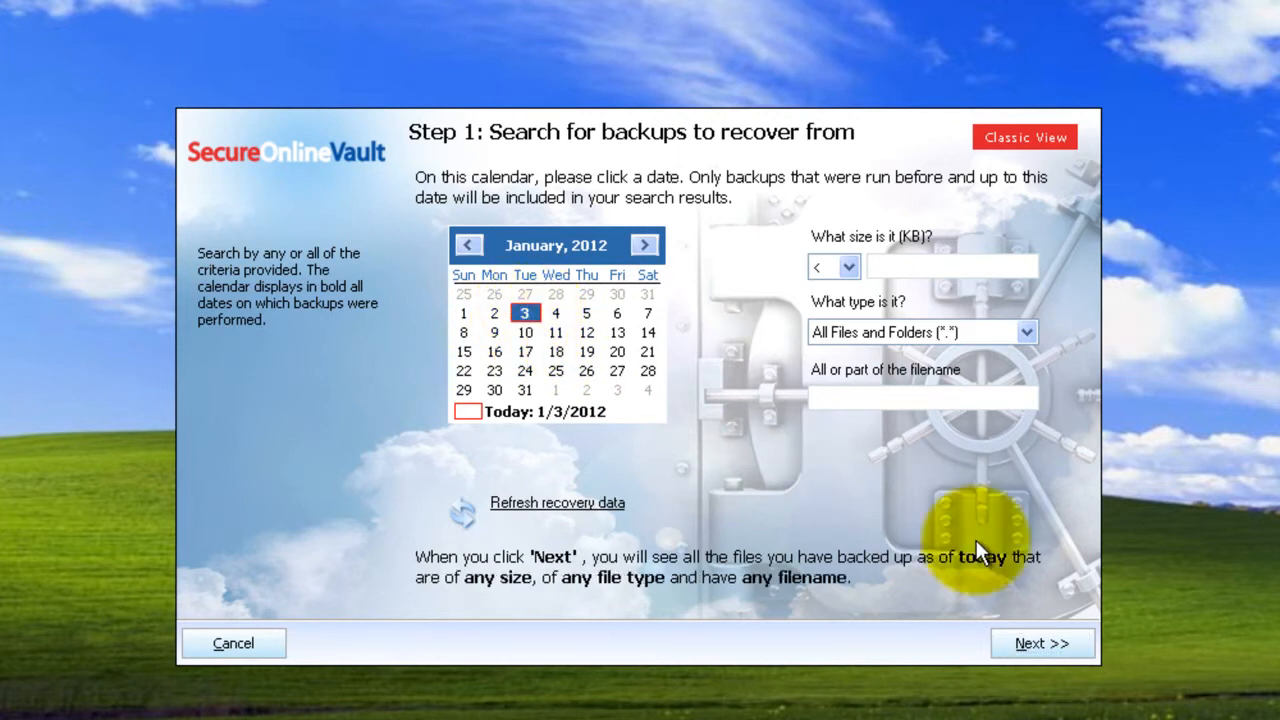
left_click(1041, 645)
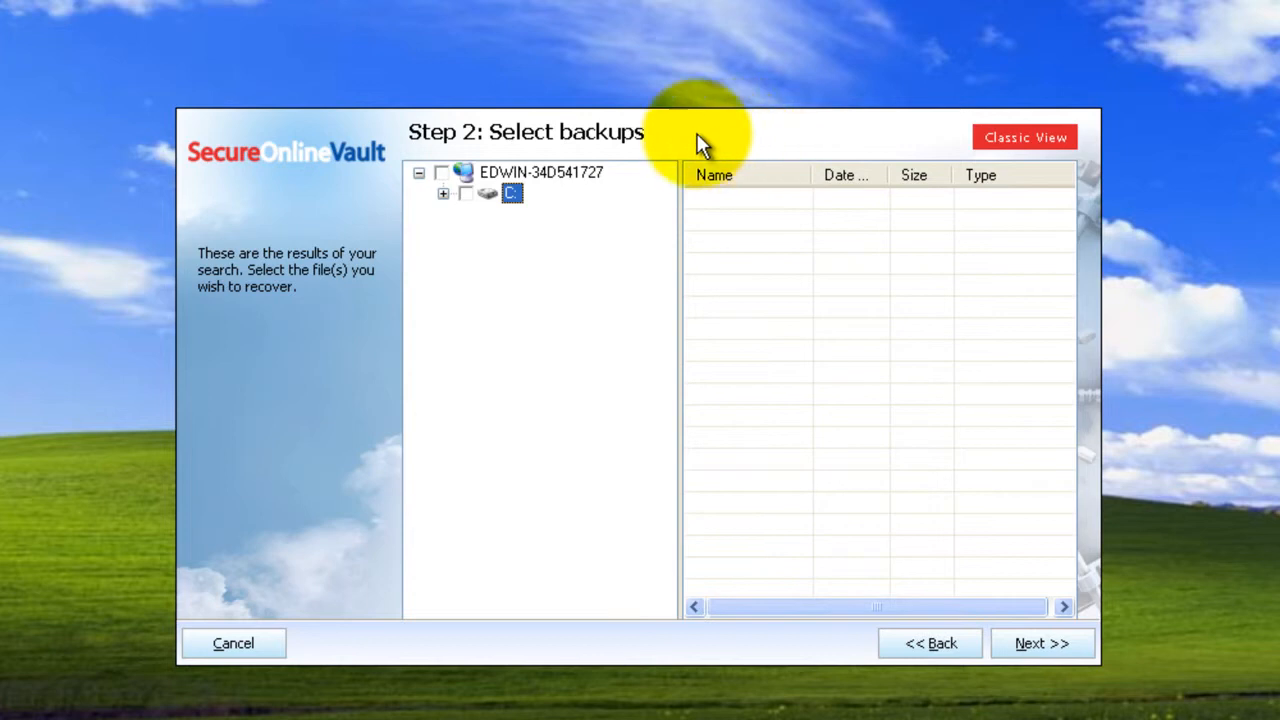
Select the computer's entire backup for recovery and check the folders it includes under Documents and Settings
left_click(442, 173)
left_click(444, 193)
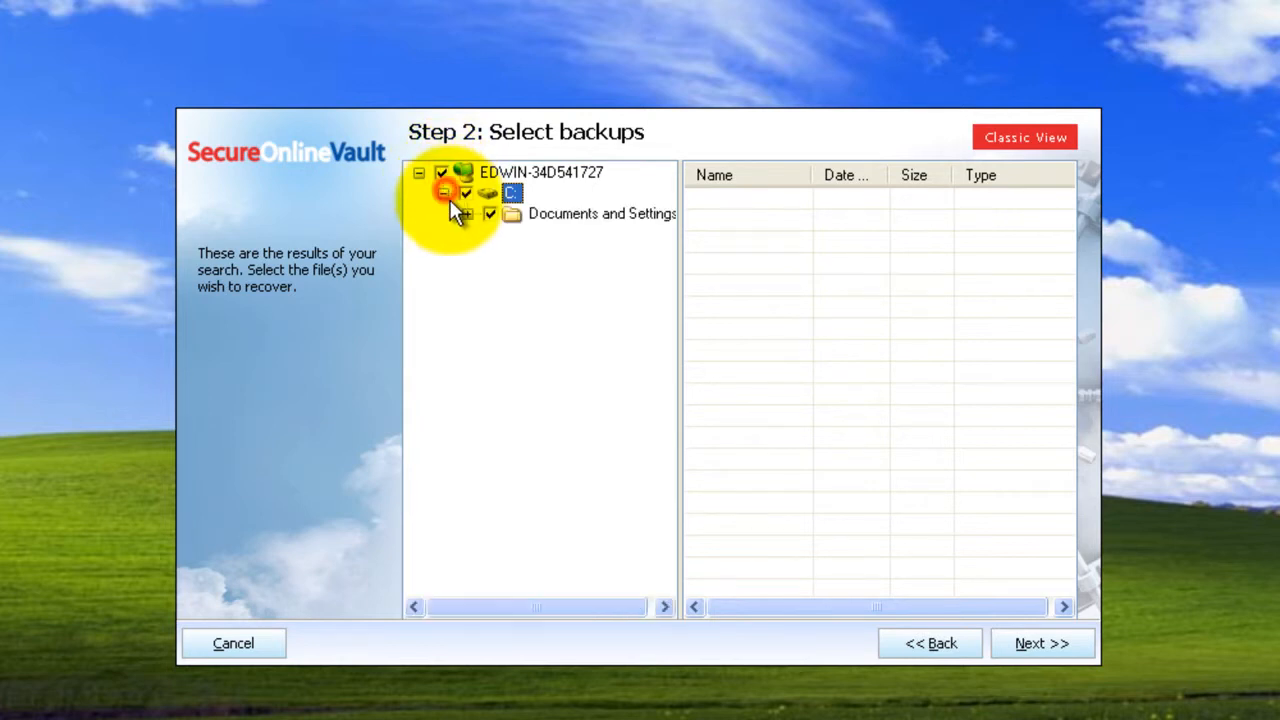
left_click(467, 214)
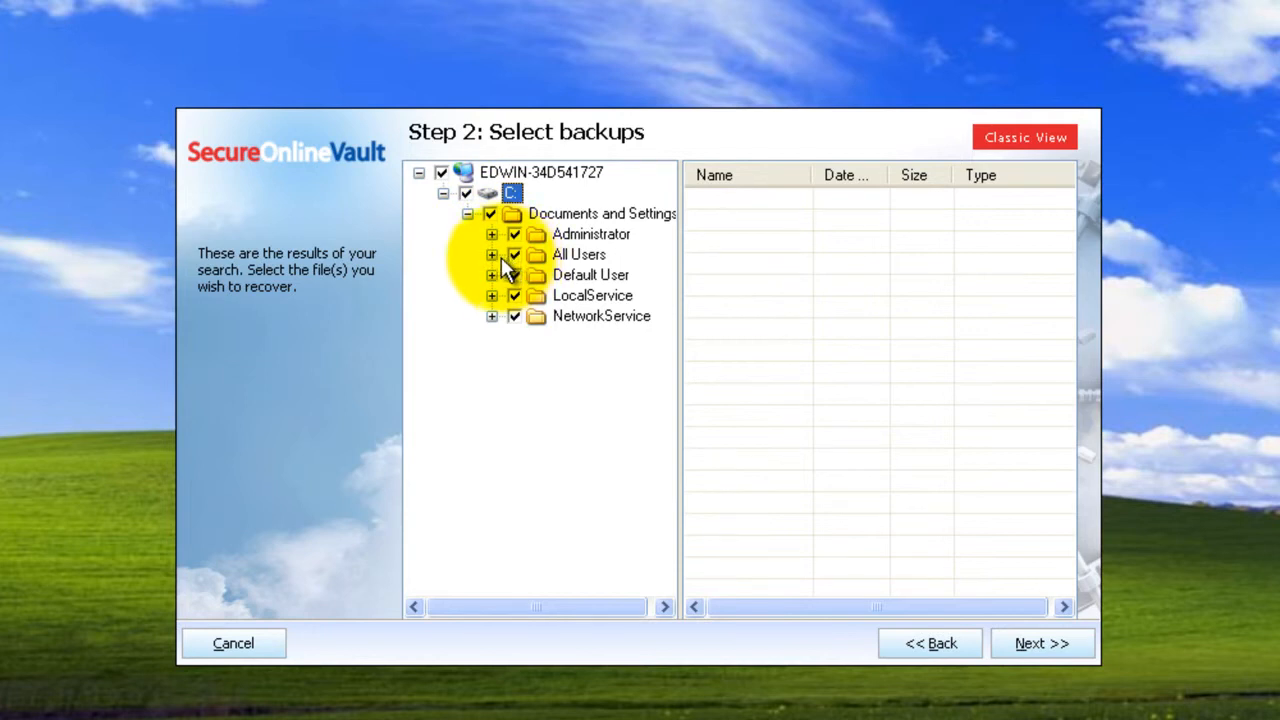
left_click(491, 255)
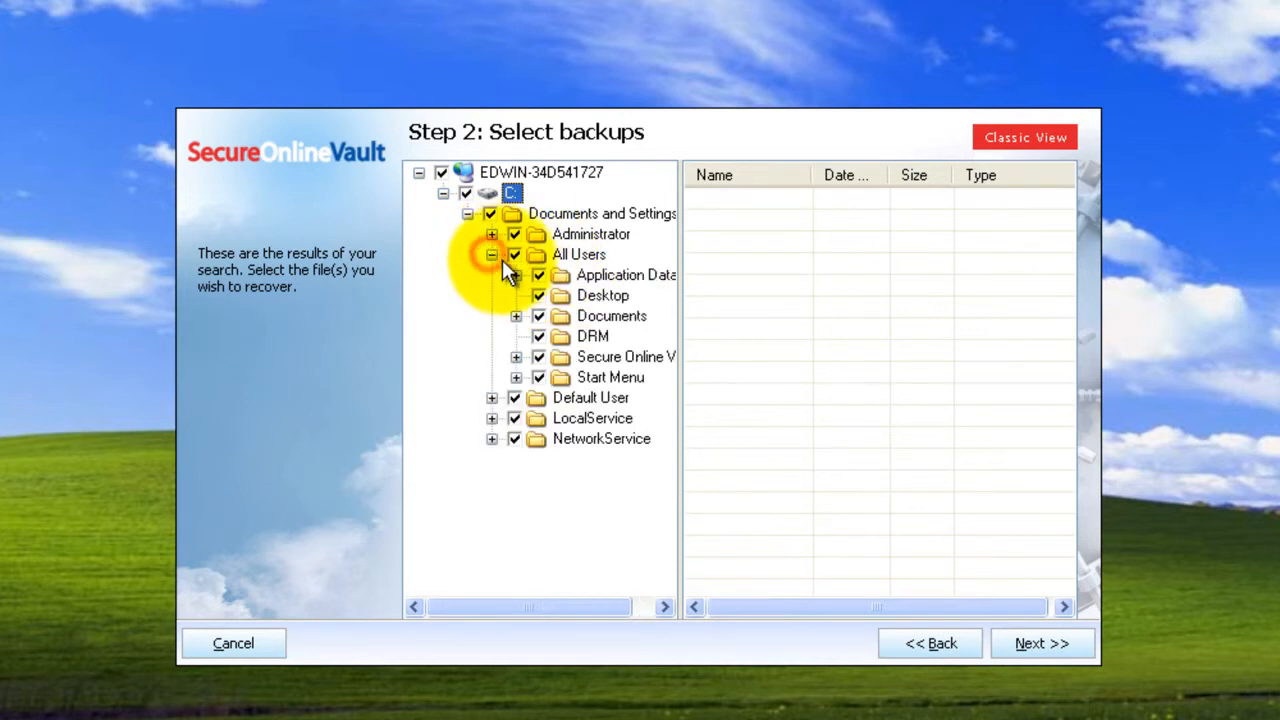
left_click(491, 255)
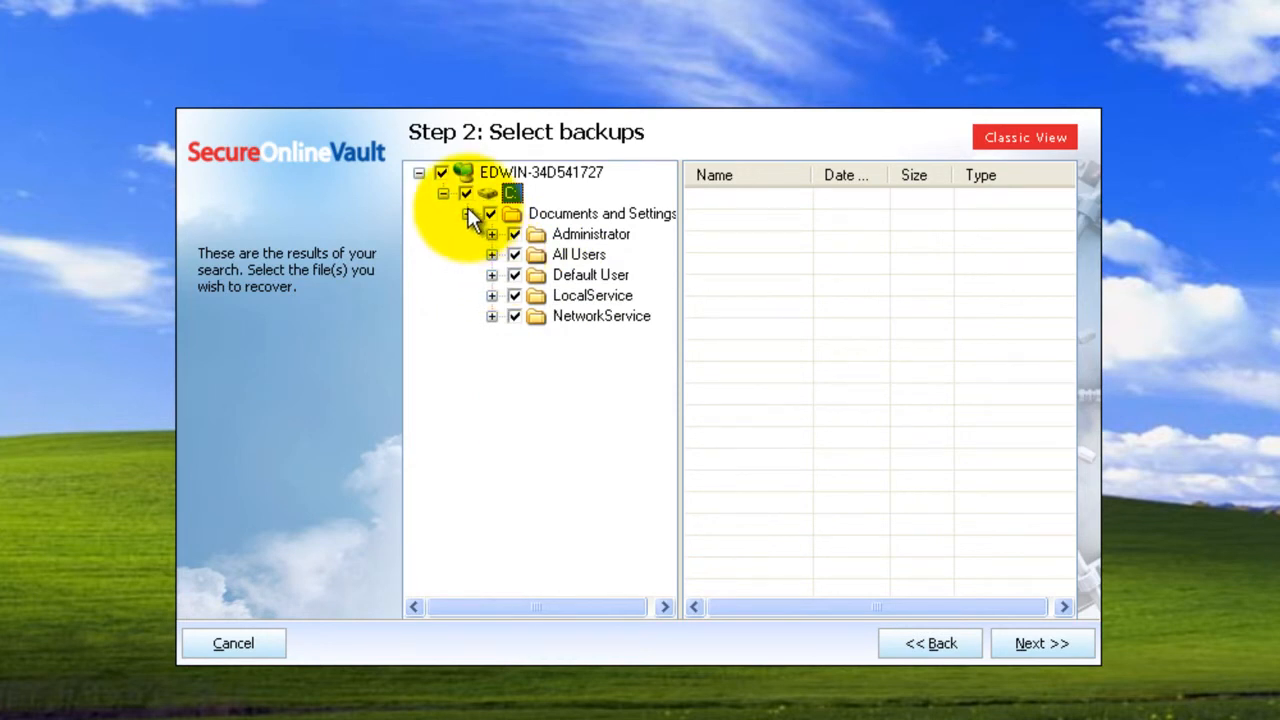
left_click(444, 193)
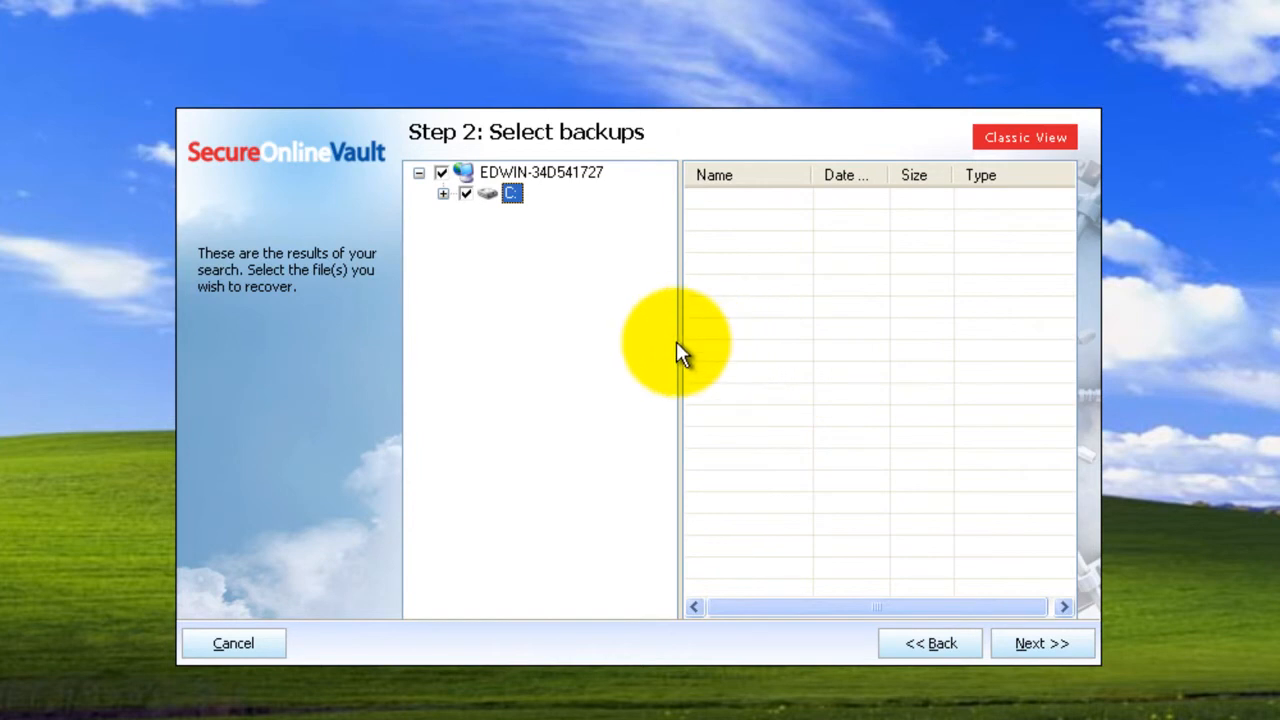
Recover the selected files to the default location with their original path included, and close the recovery report
left_click(1059, 647)
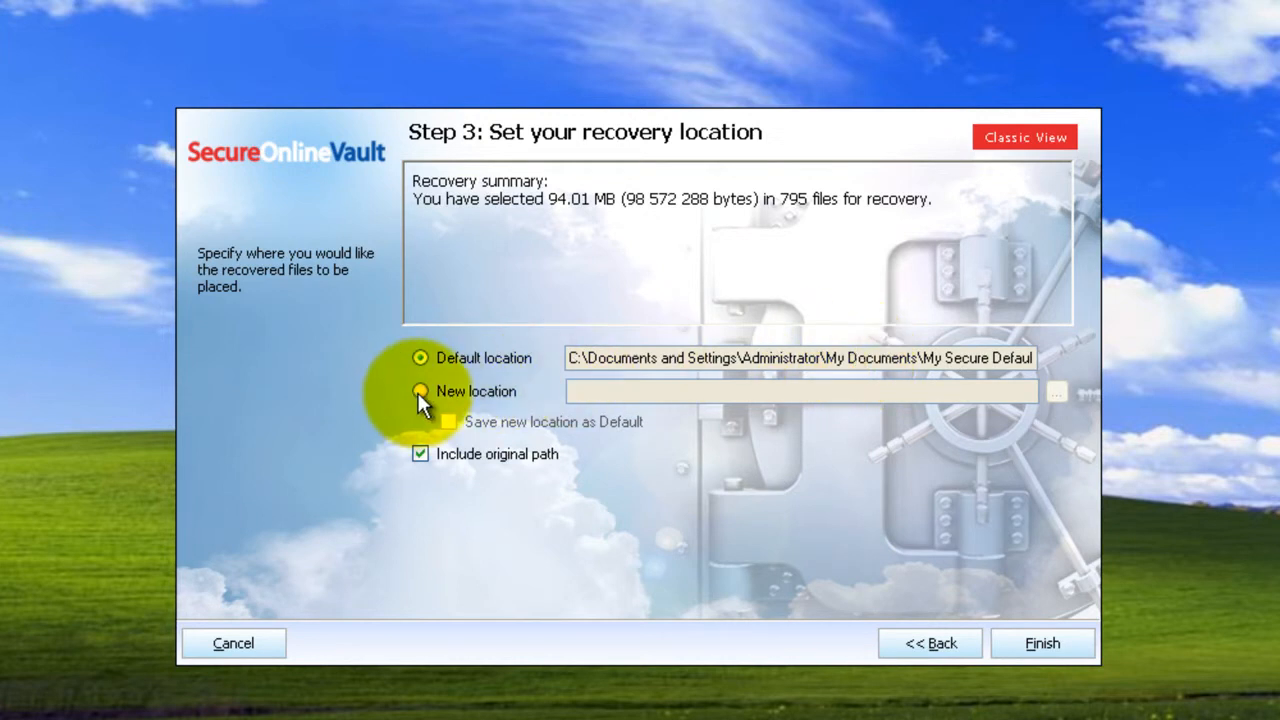
left_click(1048, 640)
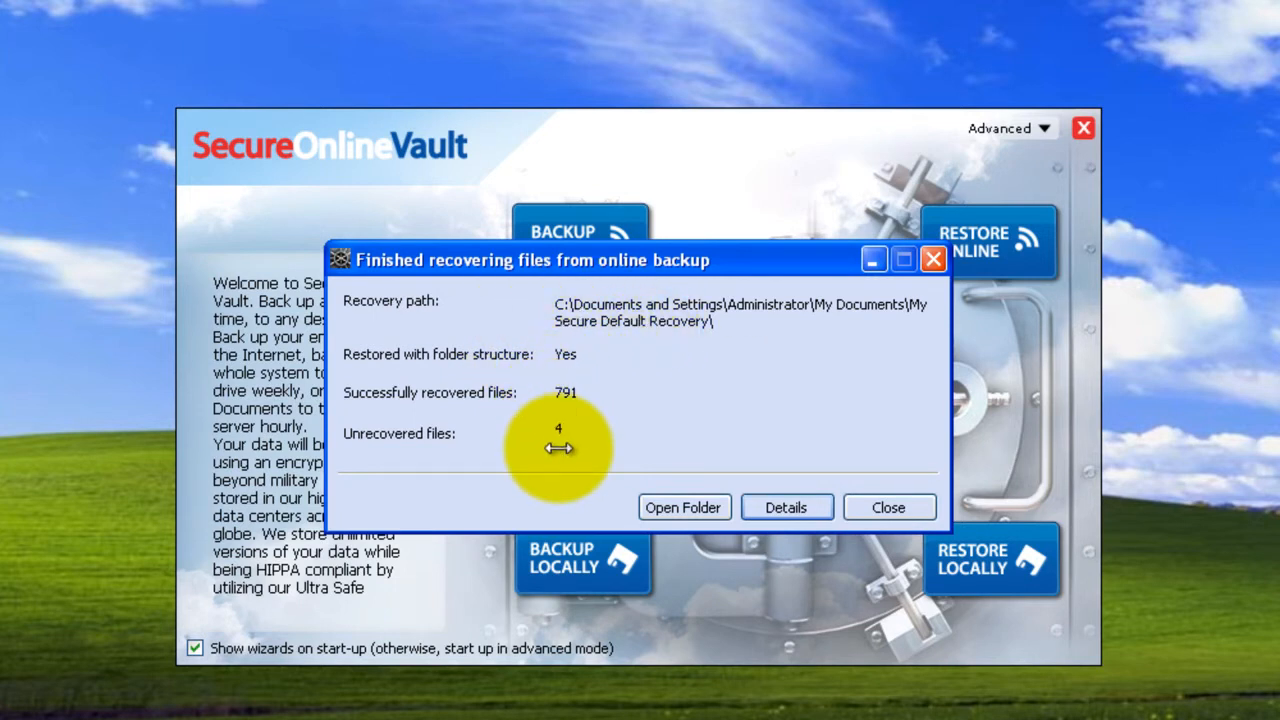
left_click(889, 507)
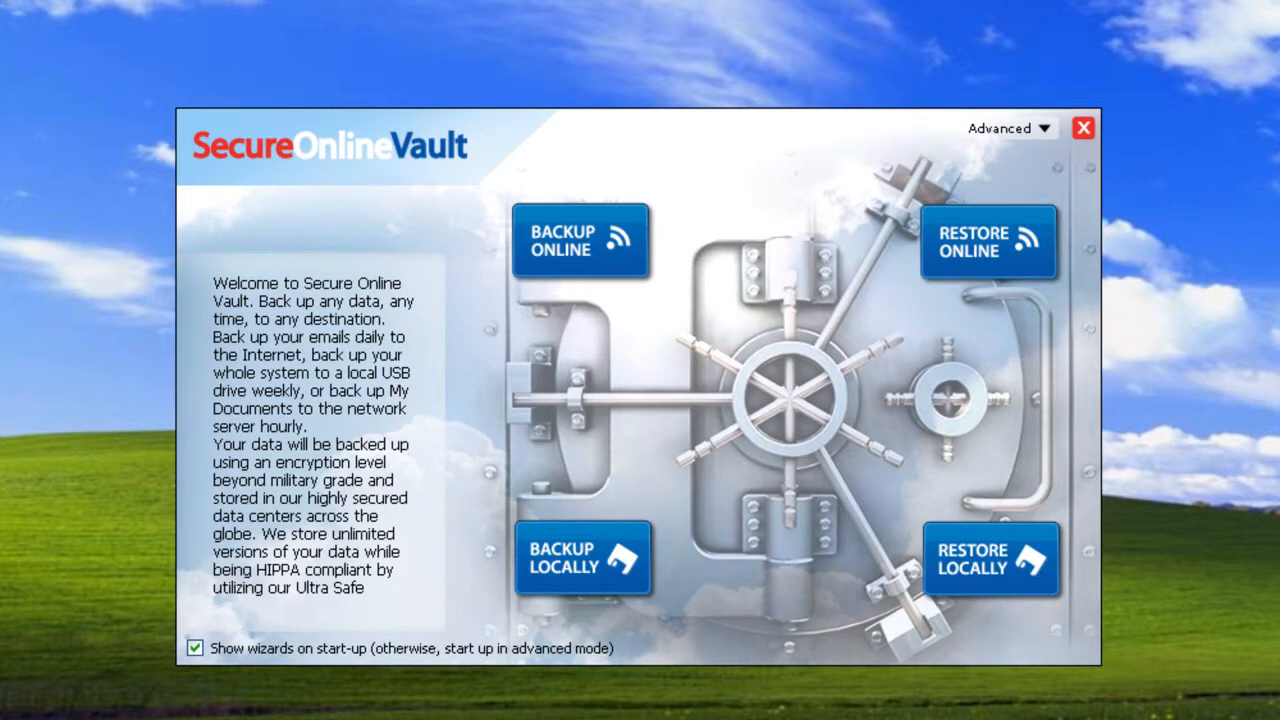
Start a new local full backup set and include My Documents from Common Files & Folders
left_click(594, 571)
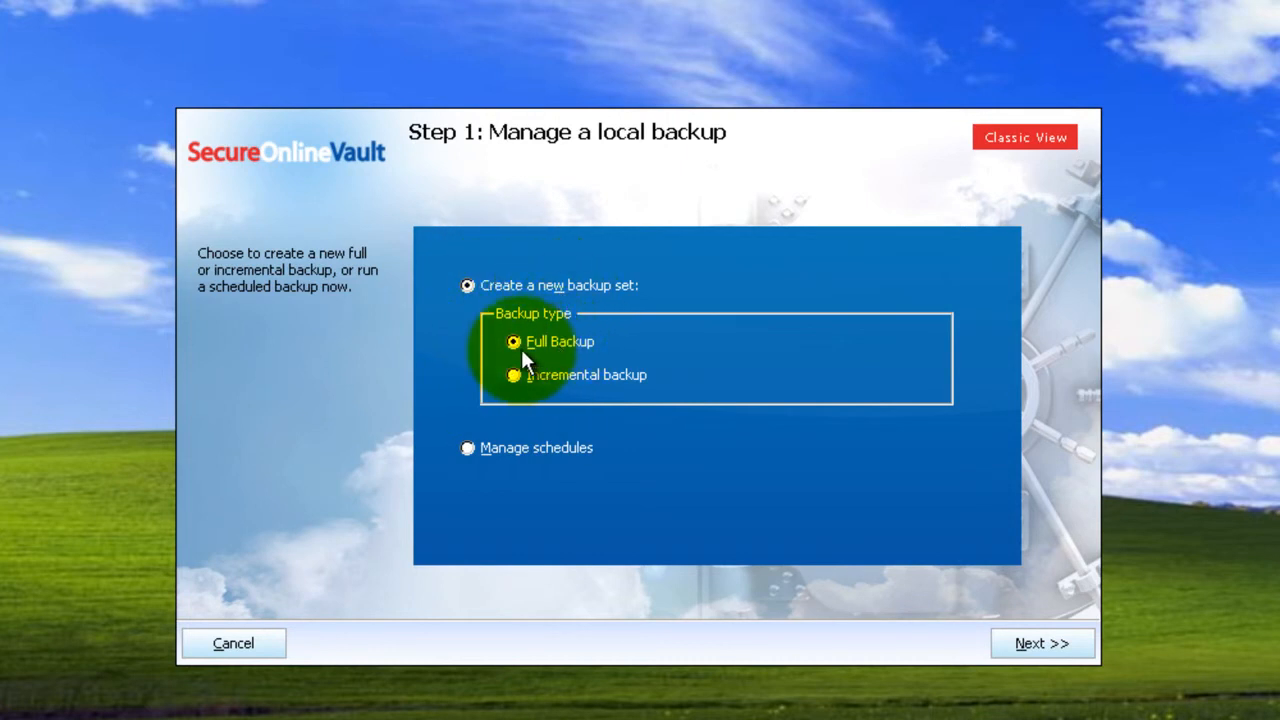
left_click(1037, 646)
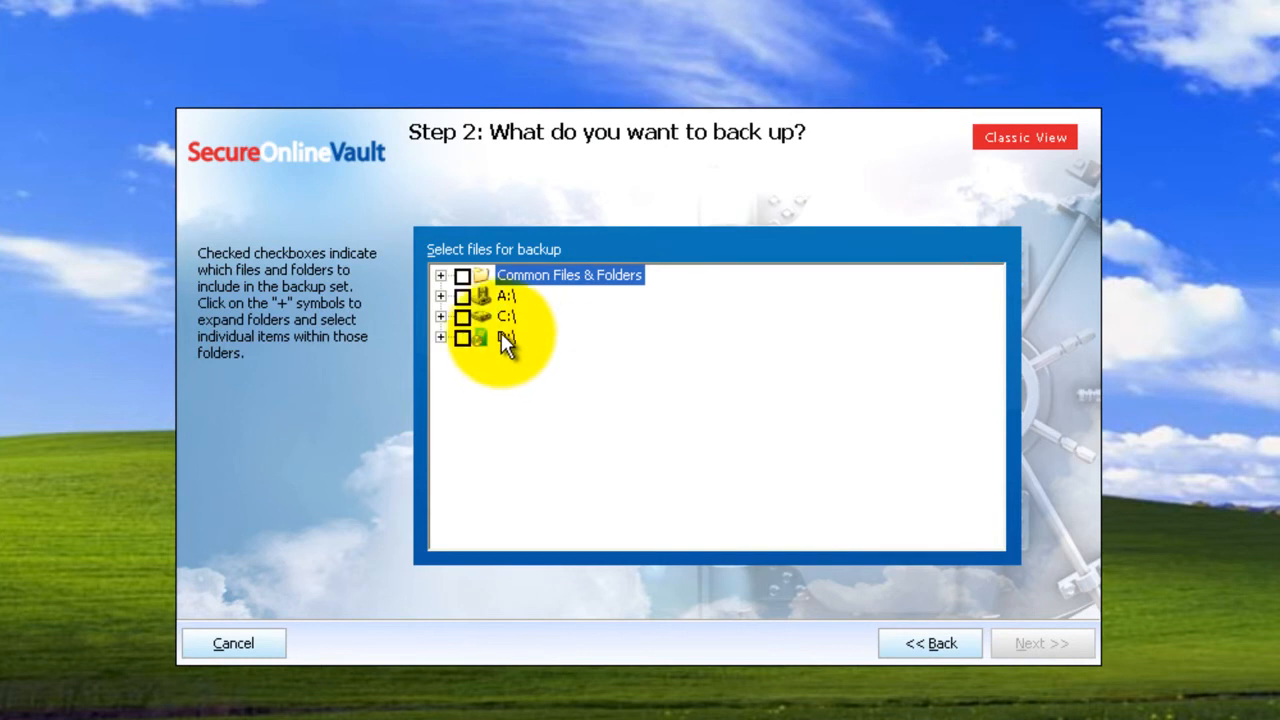
left_click(440, 275)
left_click(485, 337)
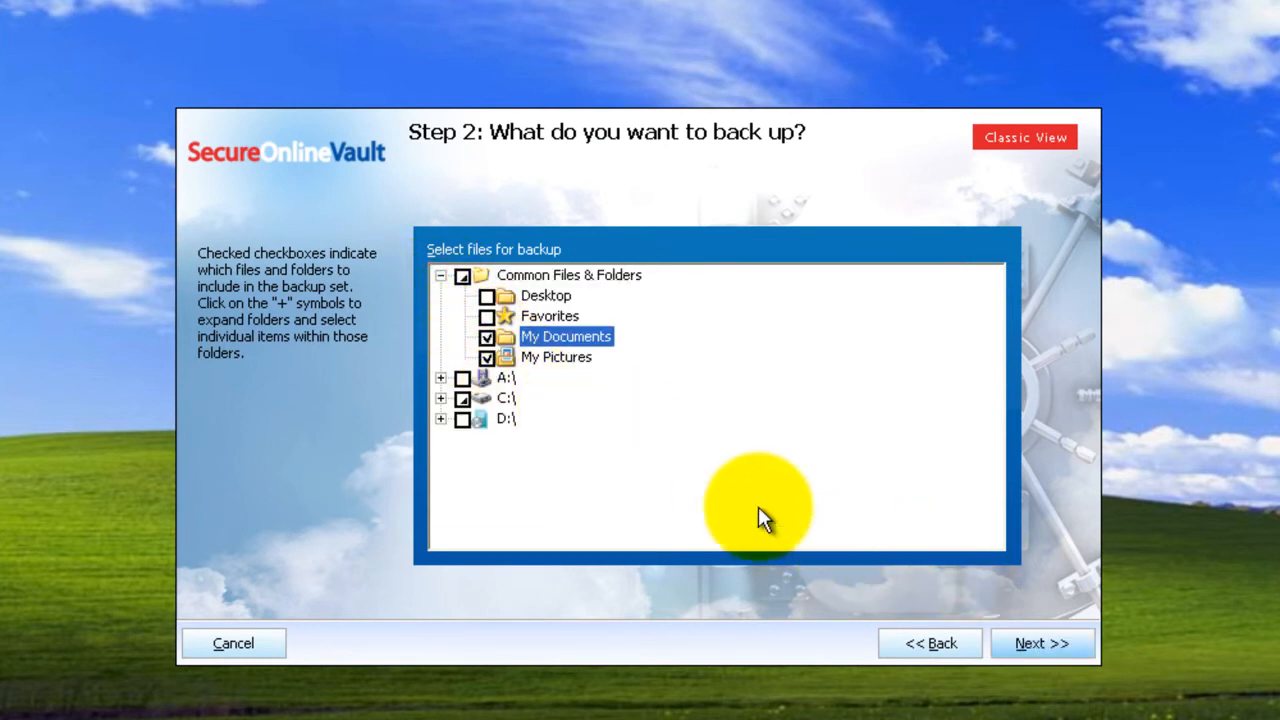
Exclude My Pictures from the backup and name the set "backup test", keeping the default storage location
left_click(485, 357)
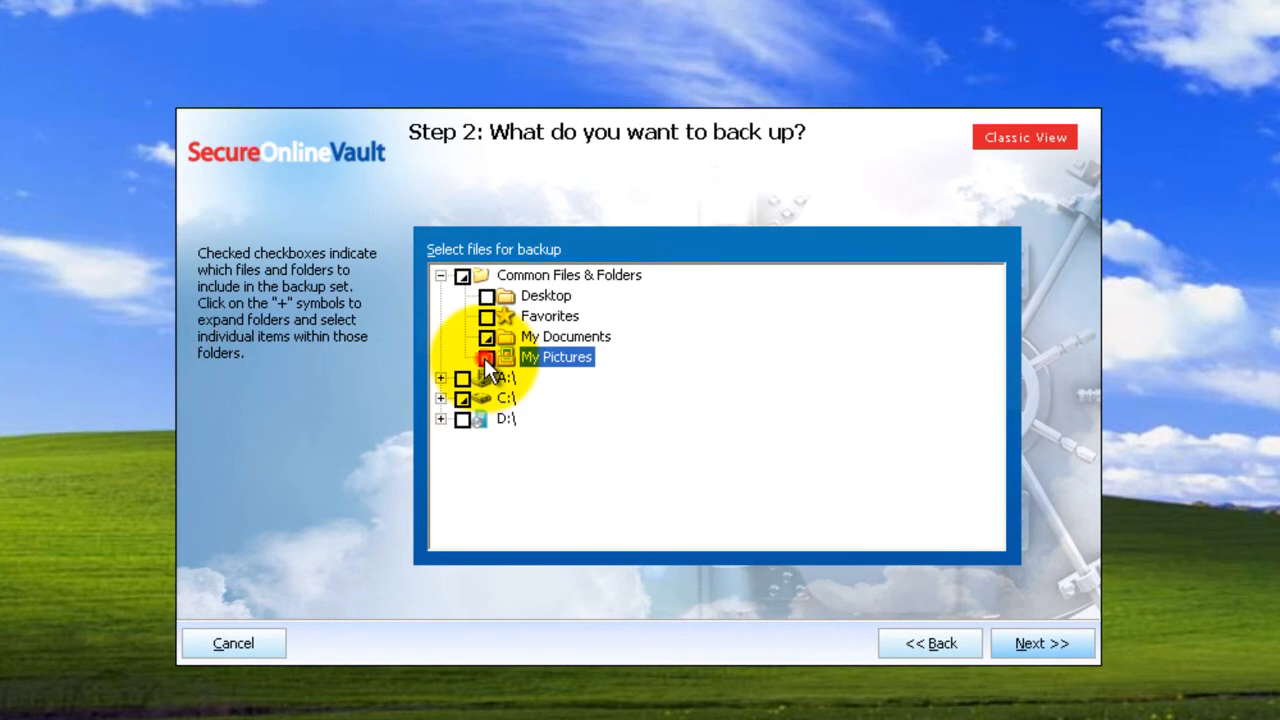
left_click(1045, 643)
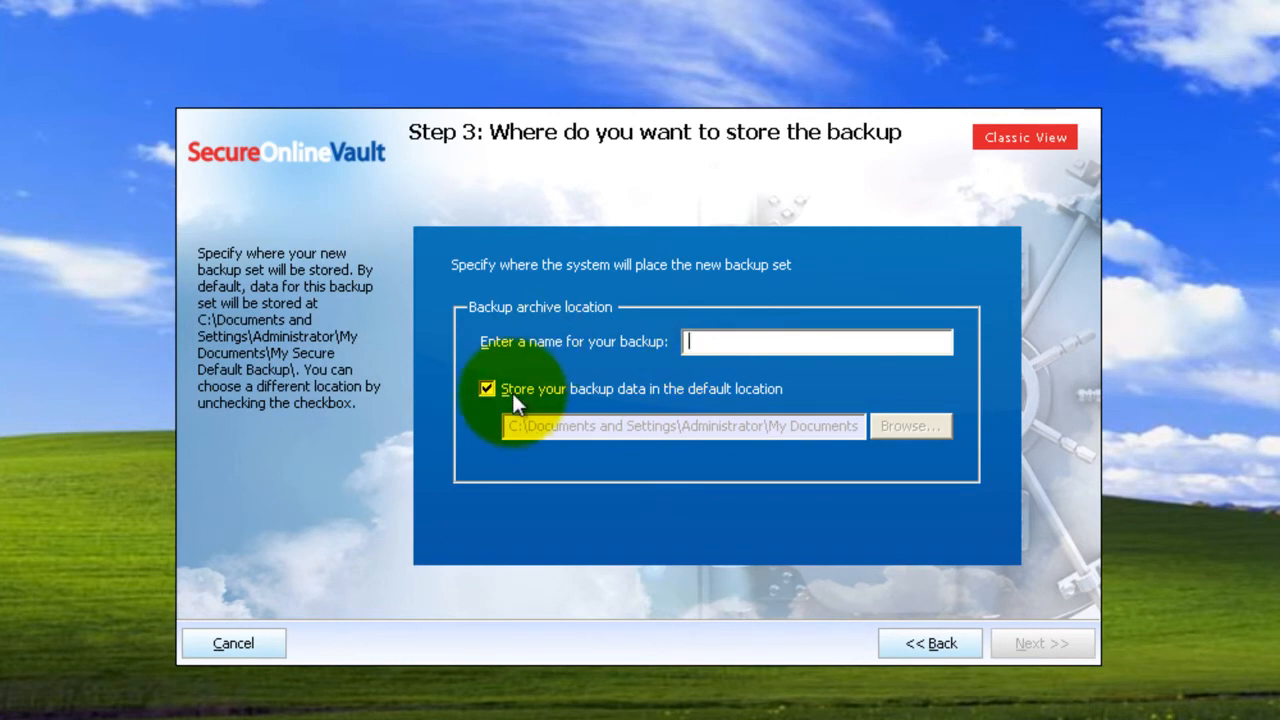
type("backup test")
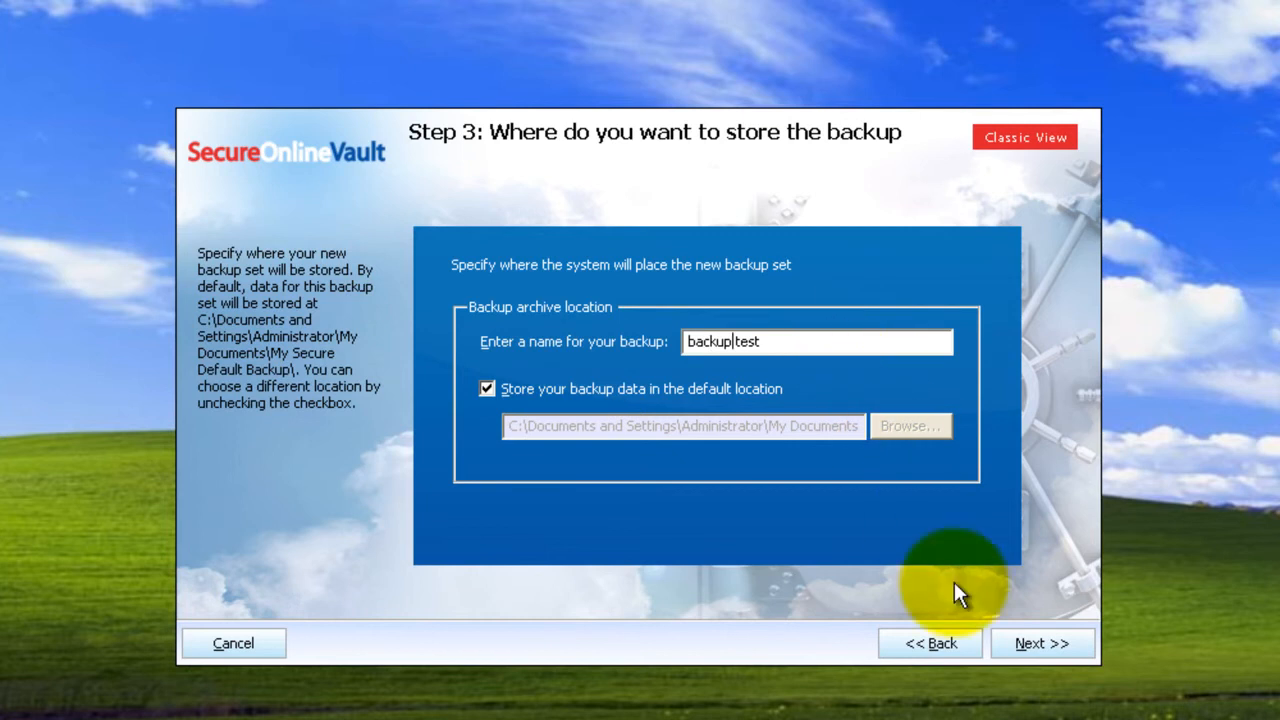
left_click(1051, 643)
Schedule the backup set to run hourly, every 1 hour
left_click(552, 465)
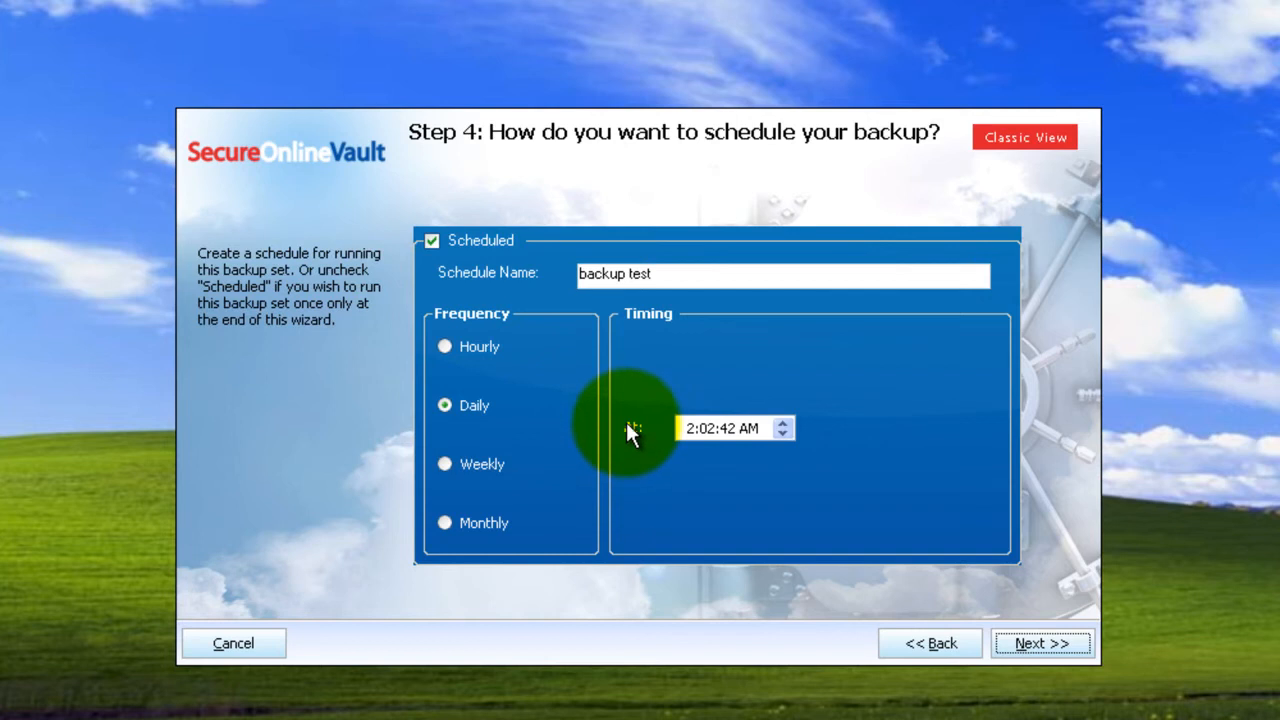
left_click(444, 345)
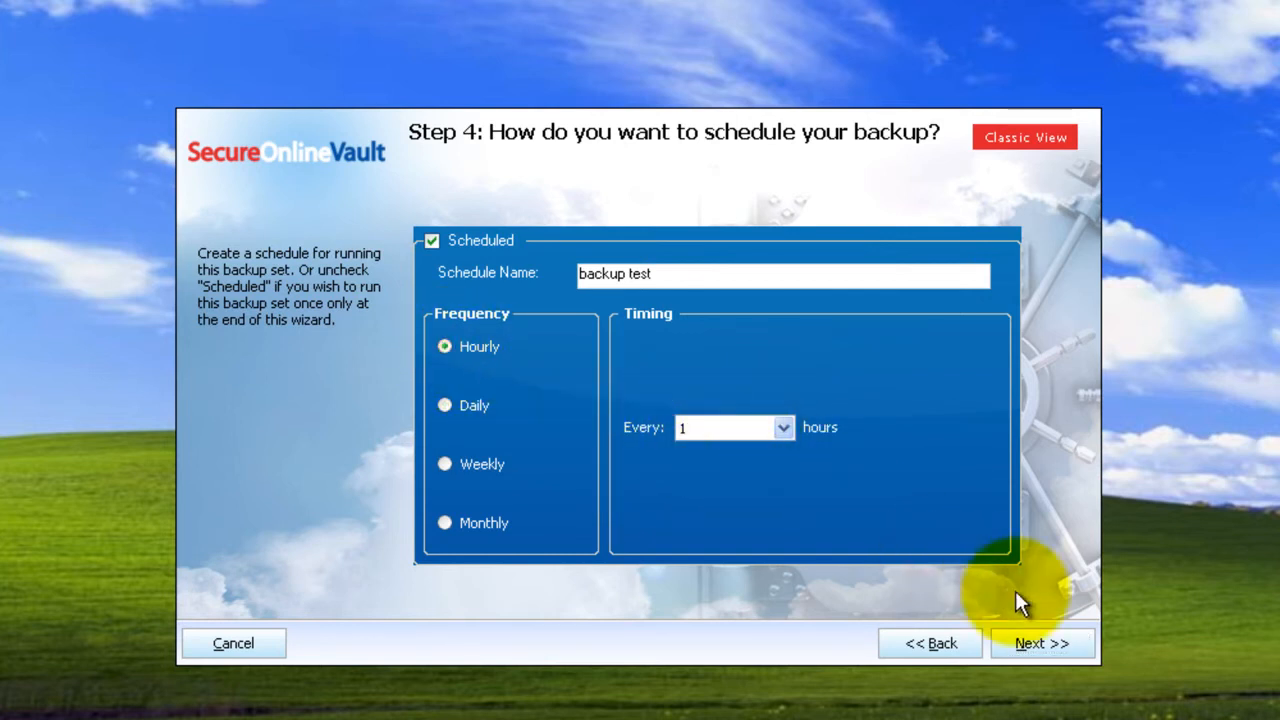
left_click(1043, 643)
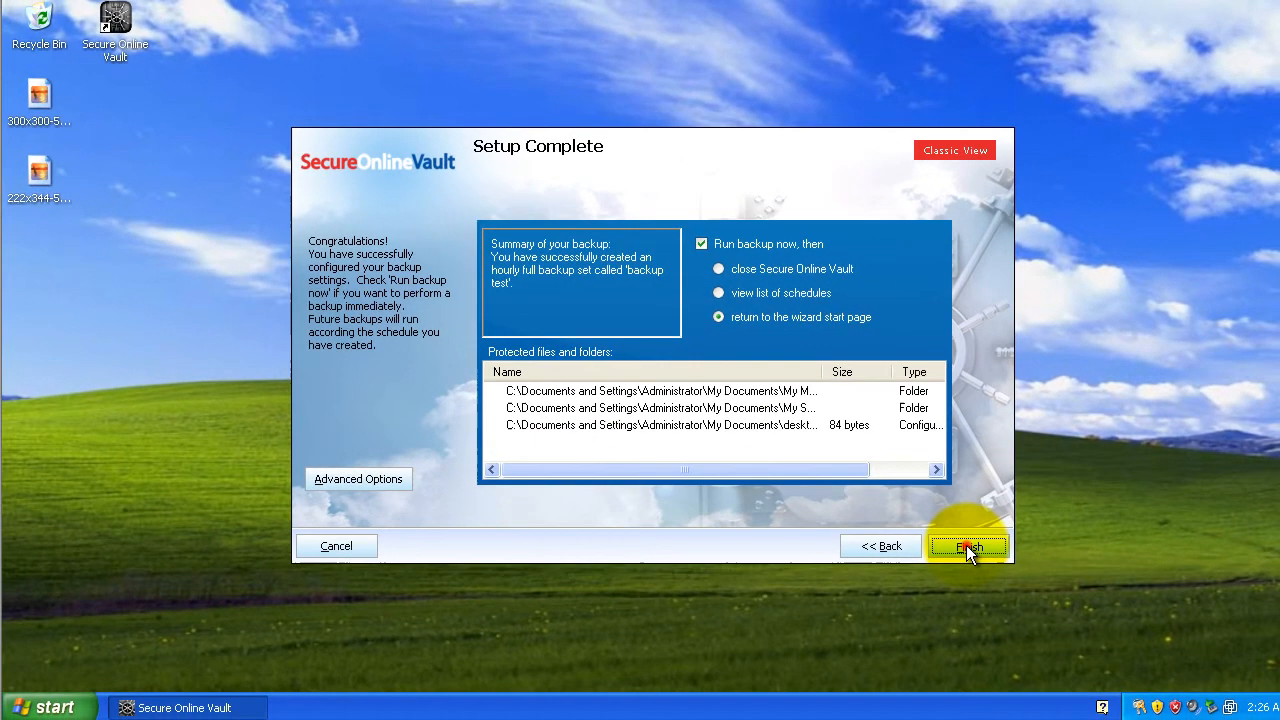
Finish the setup with the backup run immediately and a return to the wizard start page, and show the running backup
left_click(966, 545)
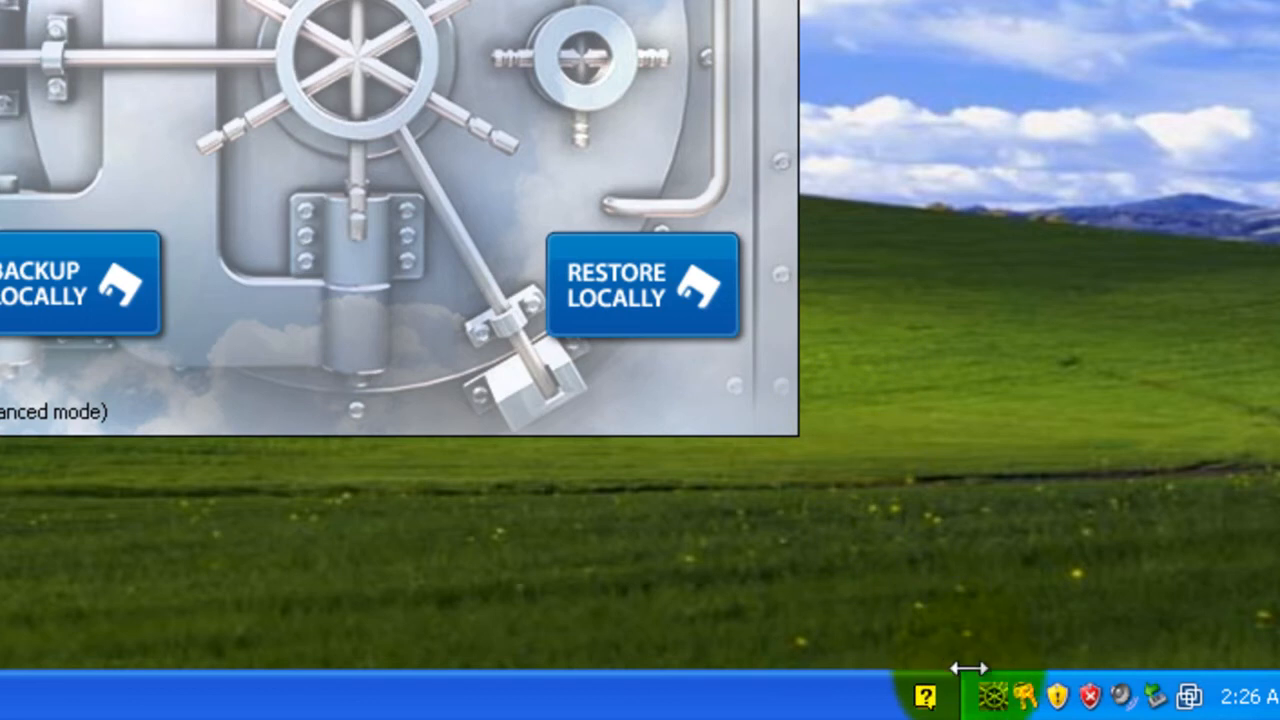
right_click(995, 698)
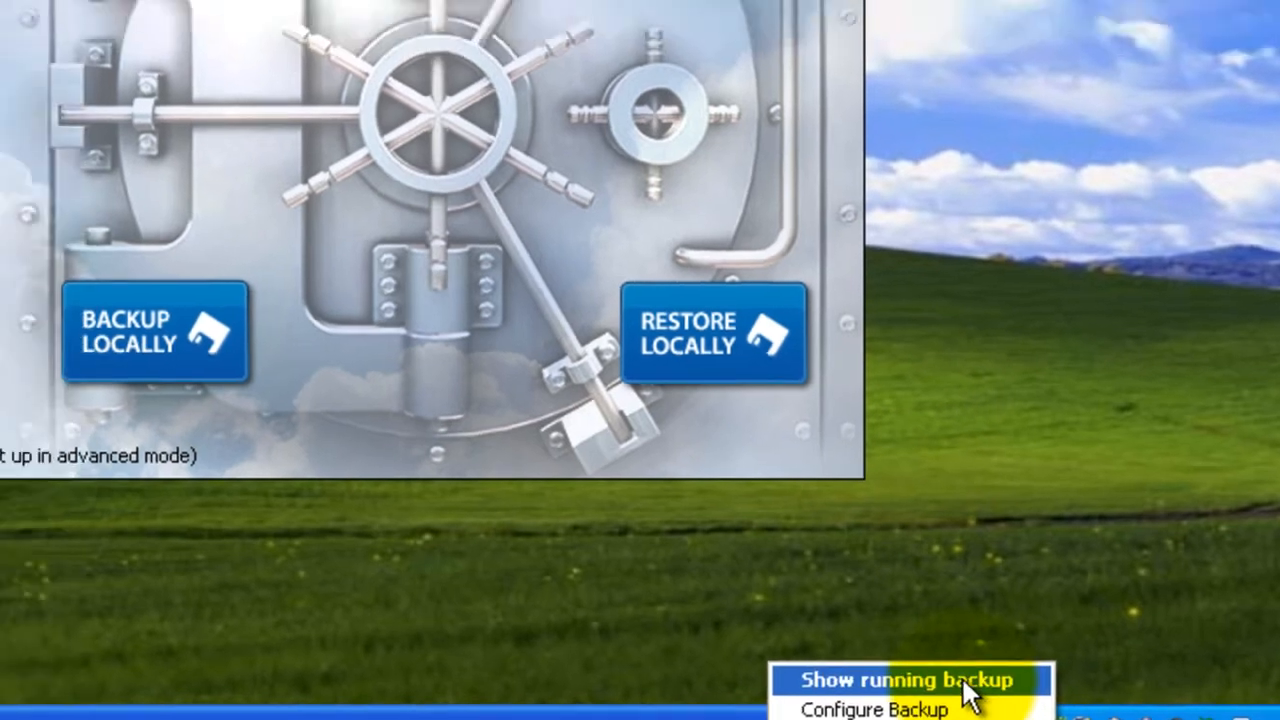
left_click(905, 648)
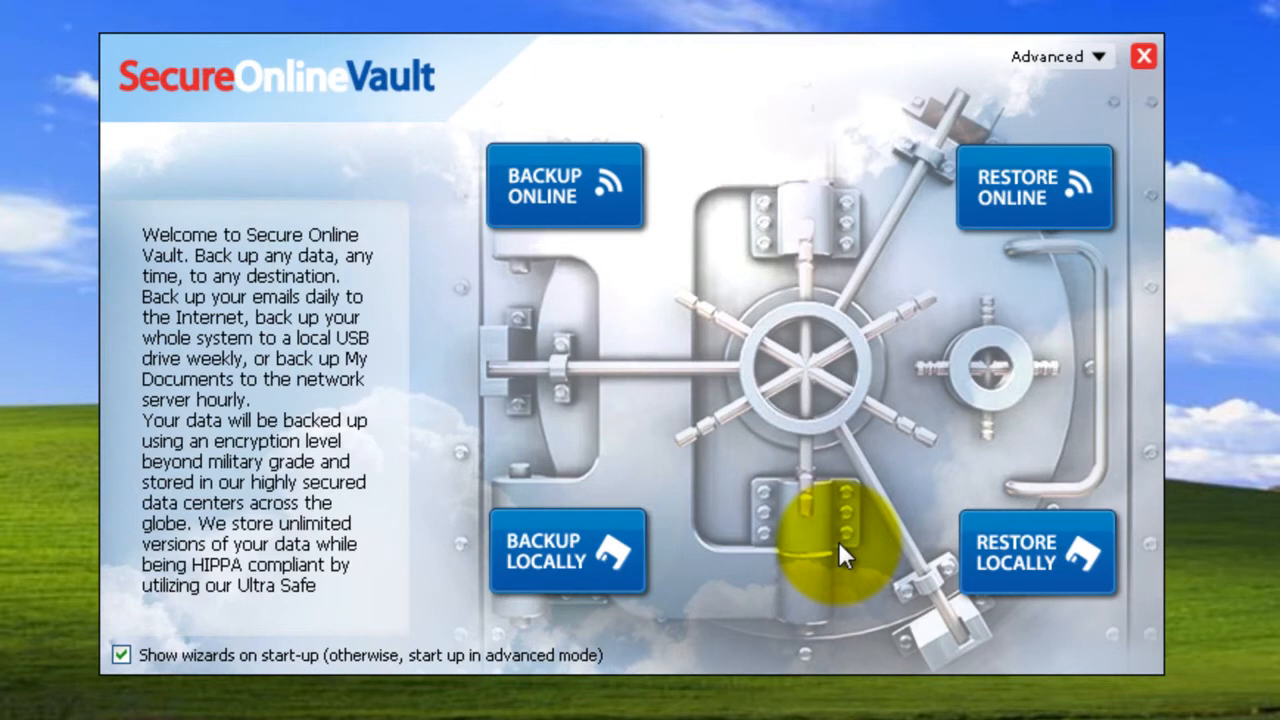
Start a local restore and select the full backup set backup test.sos from the known backups
left_click(1044, 548)
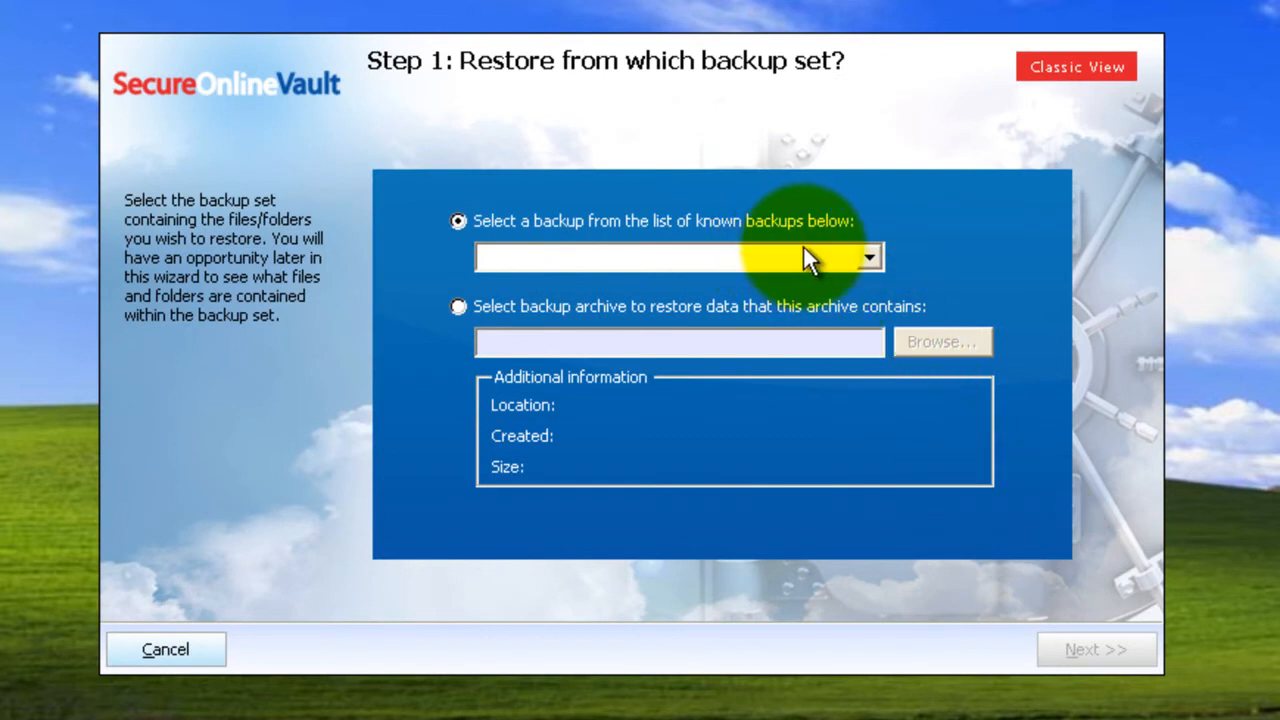
left_click(867, 258)
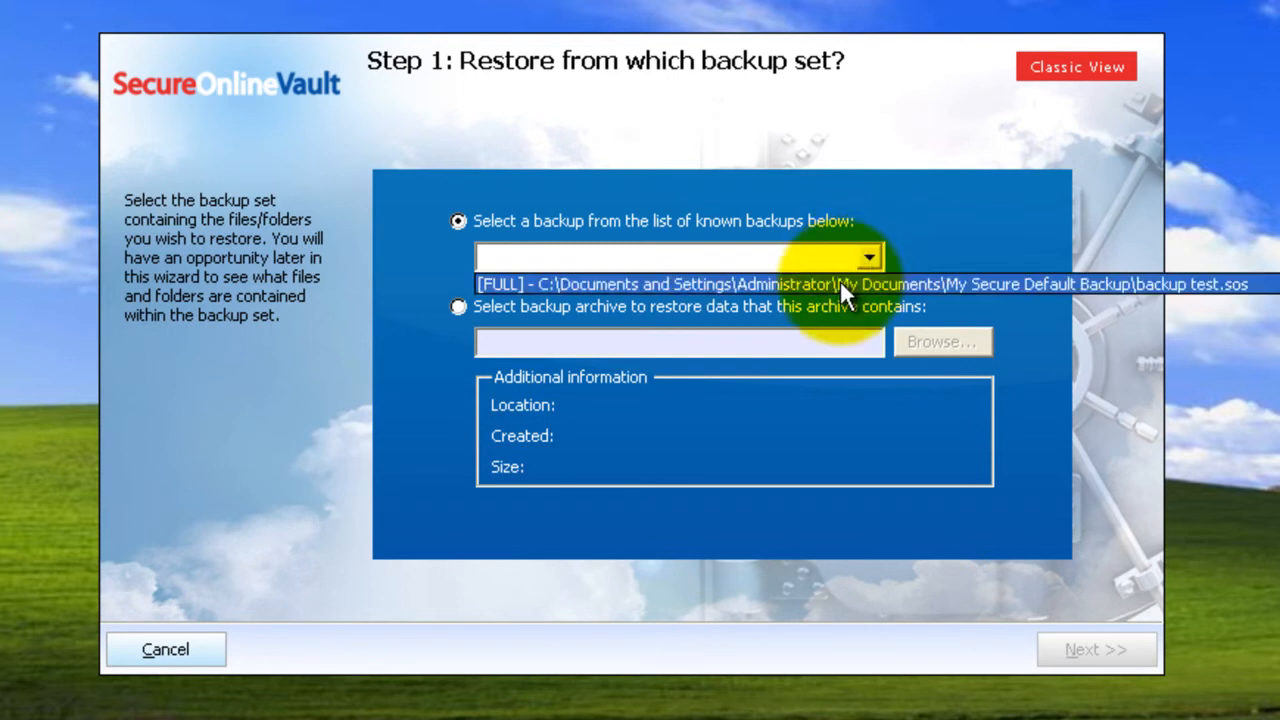
left_click(840, 281)
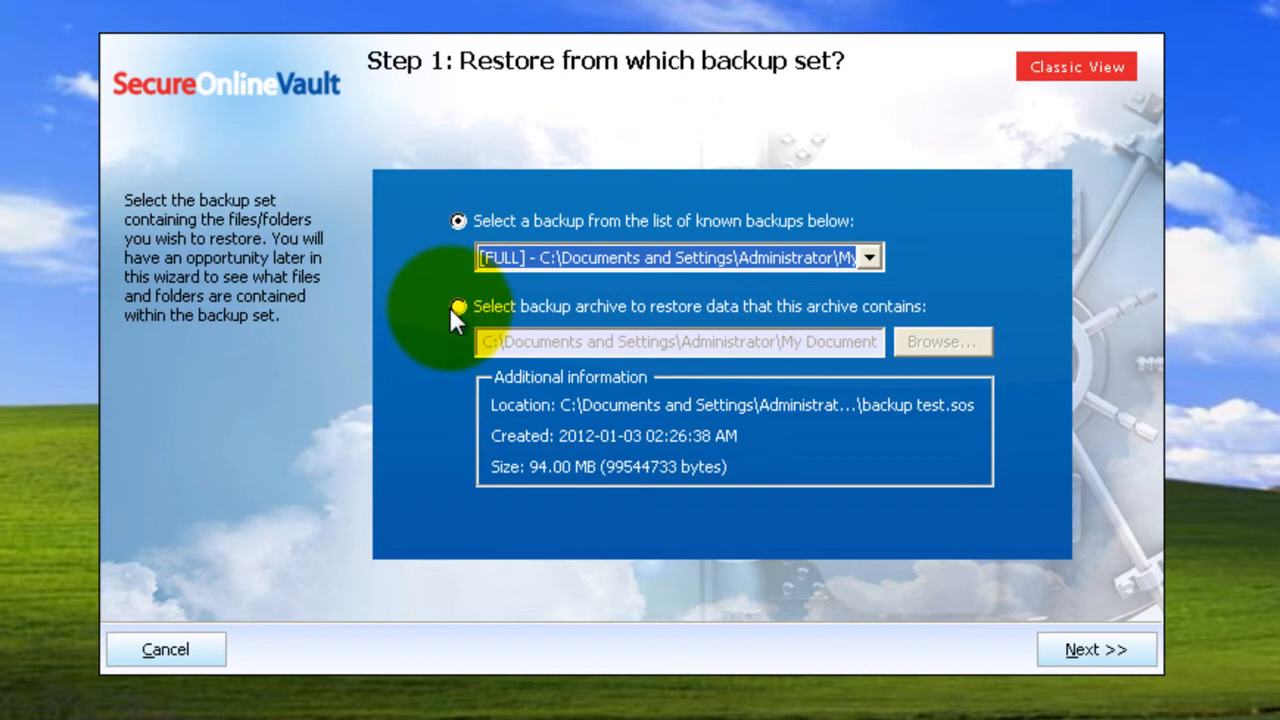
left_click(1120, 649)
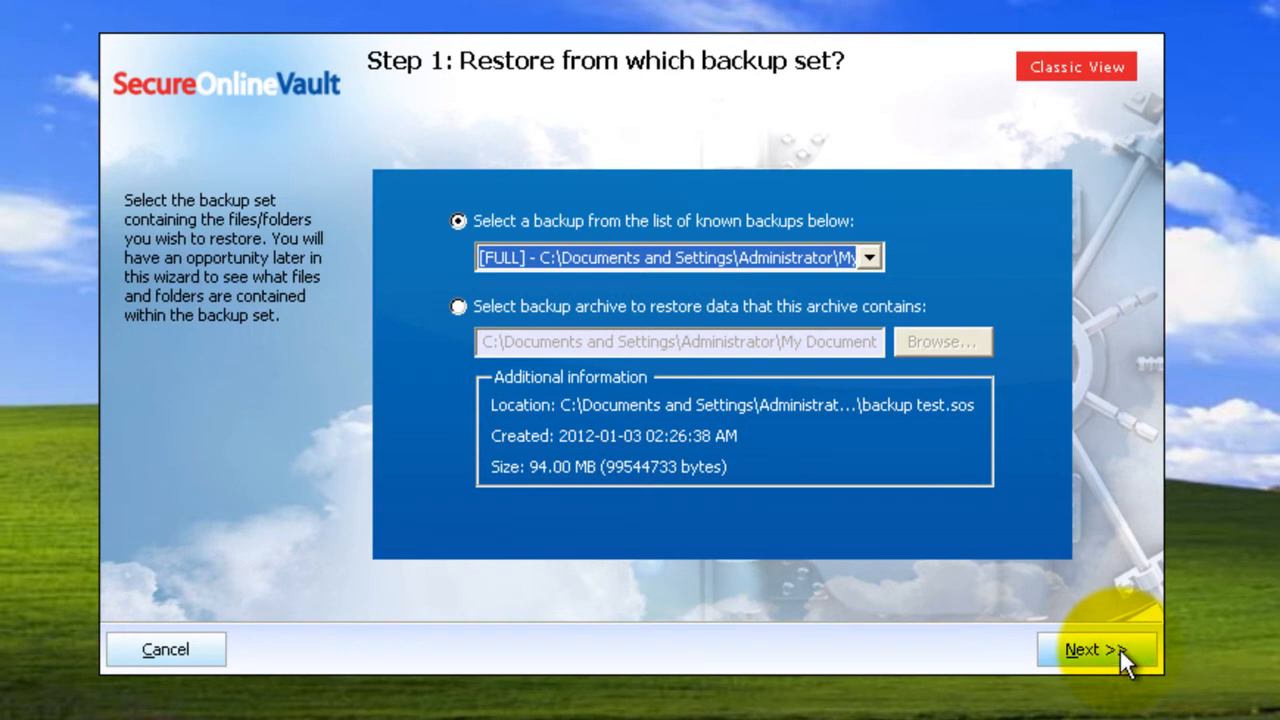
left_click(1120, 648)
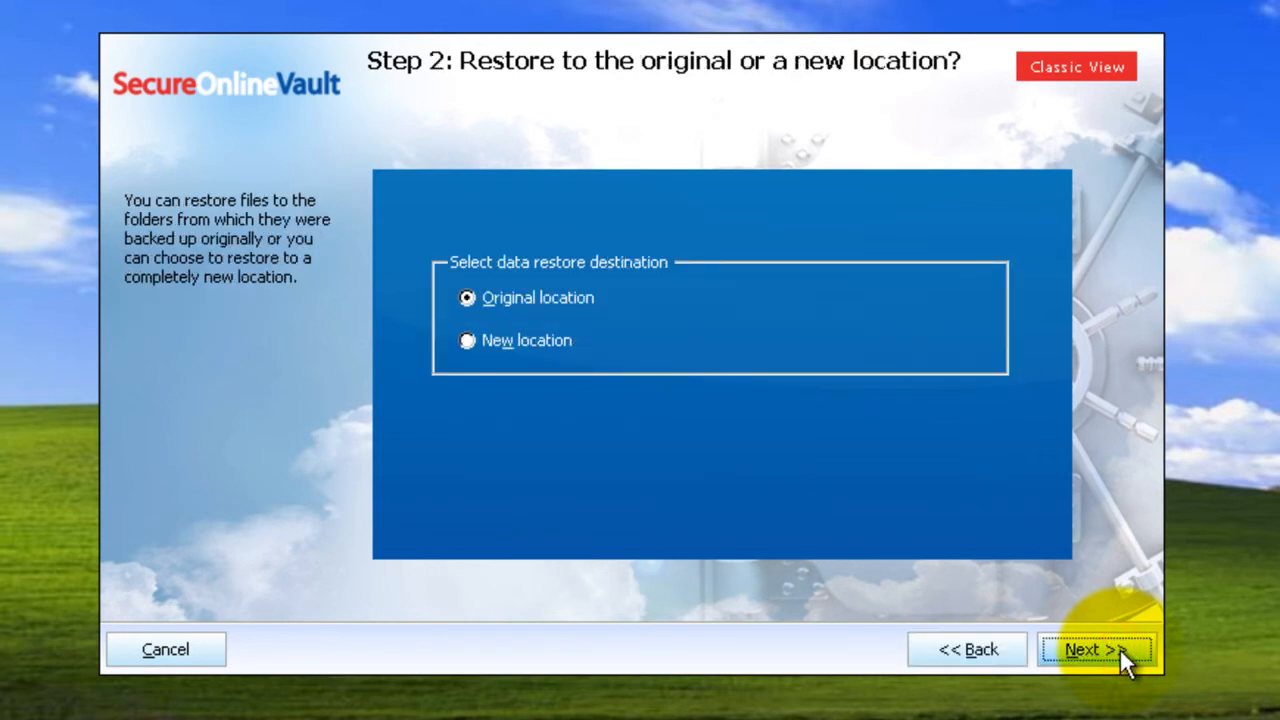
Choose a new restore location and create "New Folder" inside My Documents as the destination
left_click(469, 343)
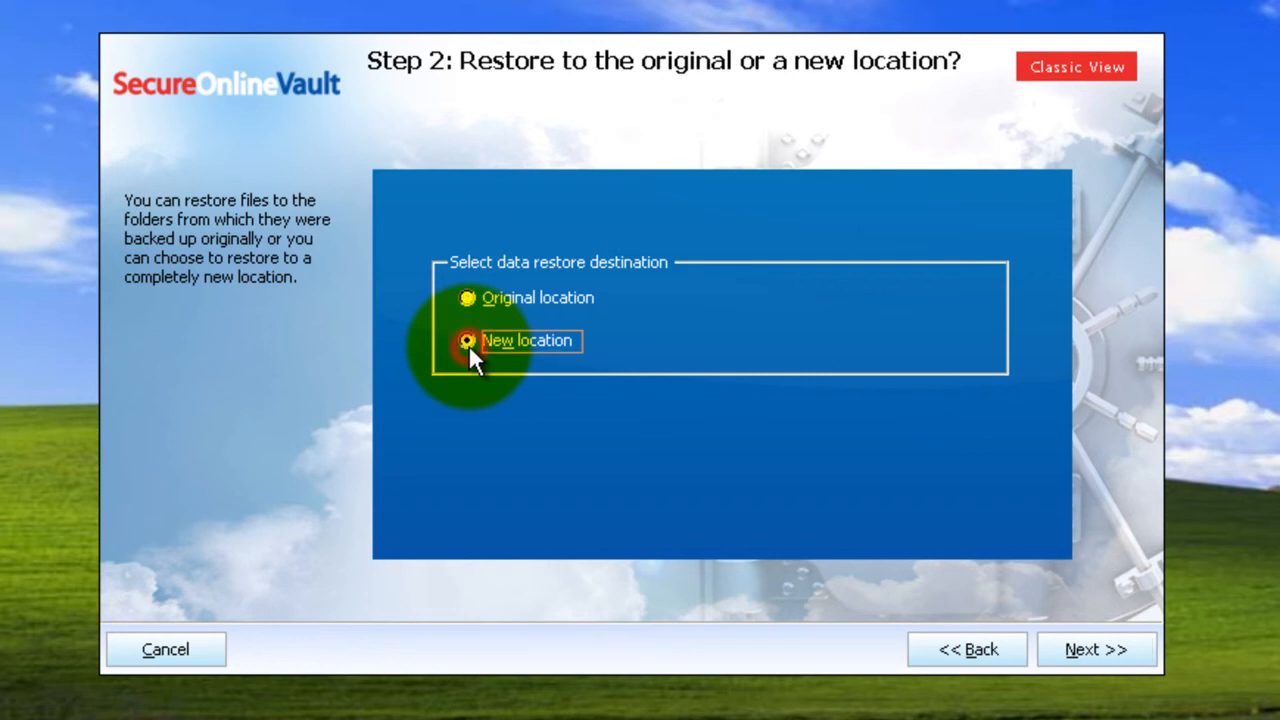
left_click(1104, 652)
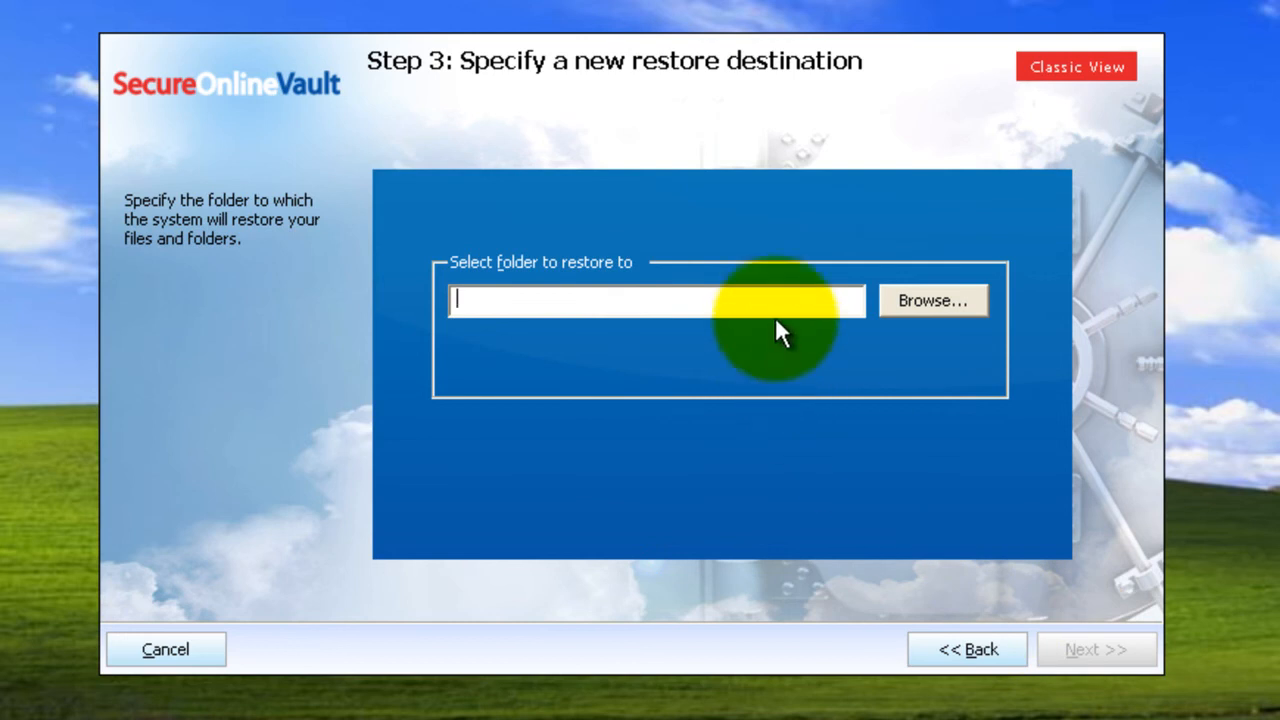
left_click(917, 303)
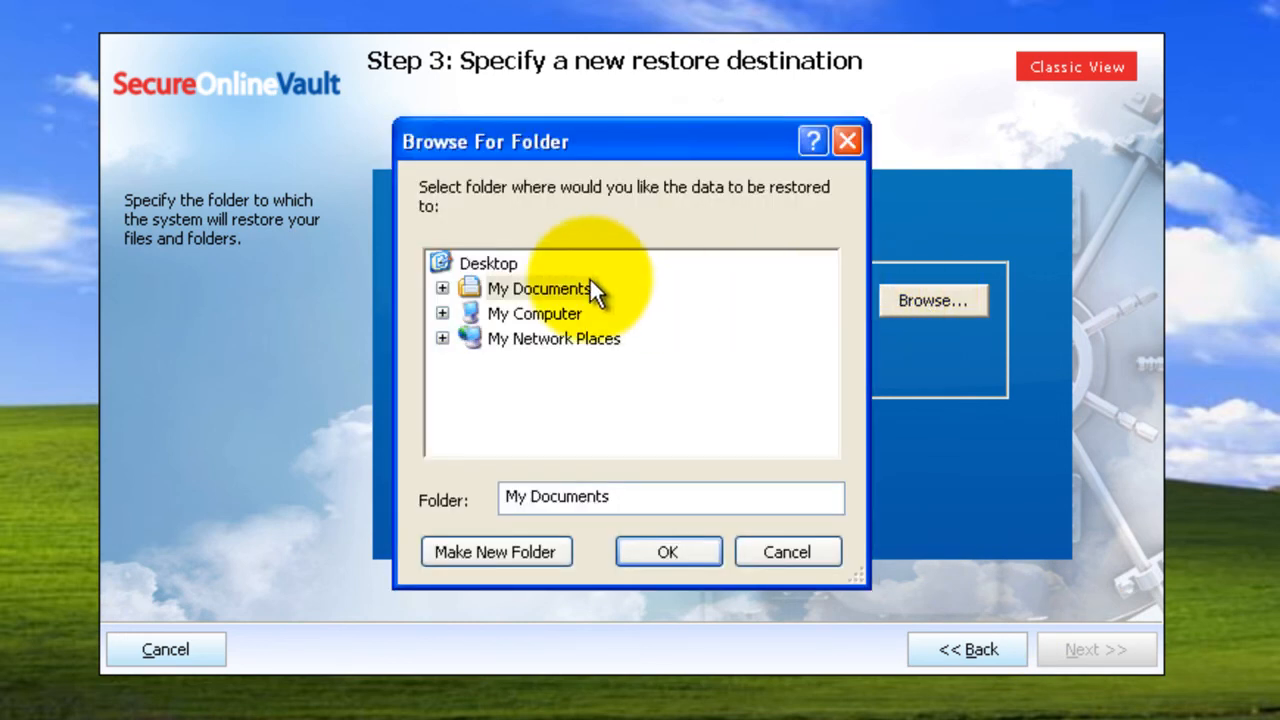
left_click(443, 290)
left_click(490, 549)
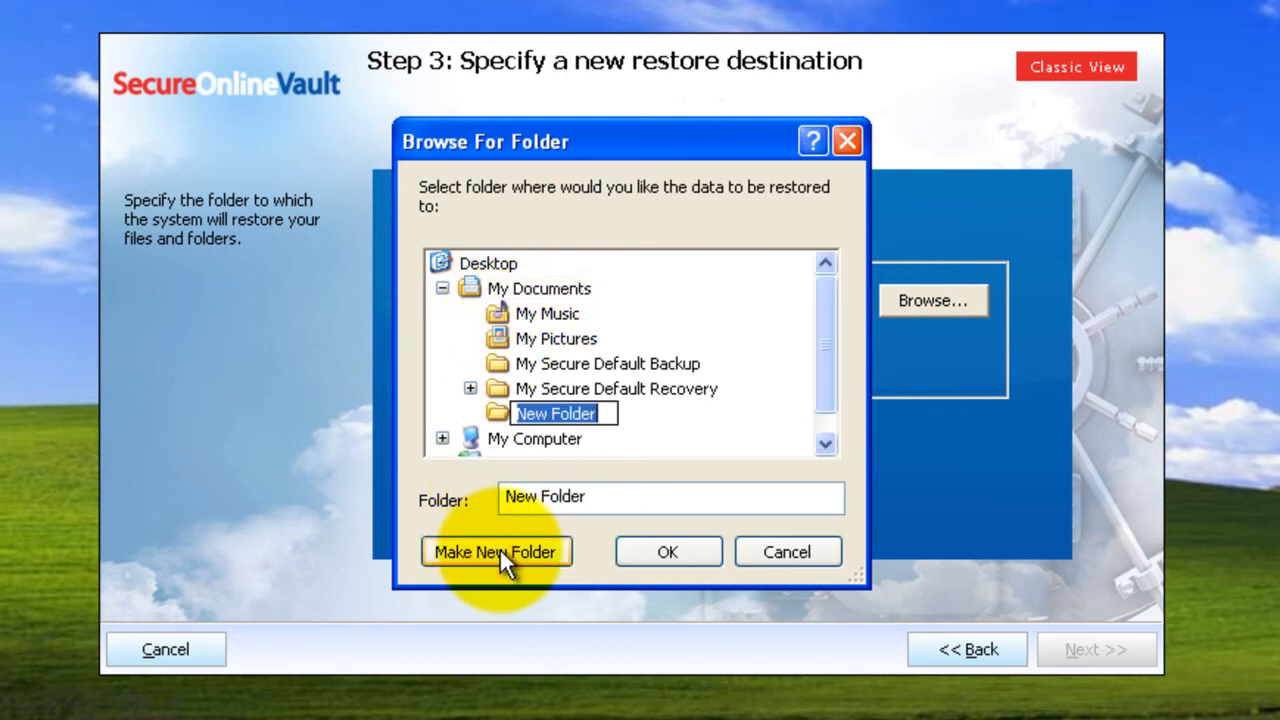
left_click(666, 550)
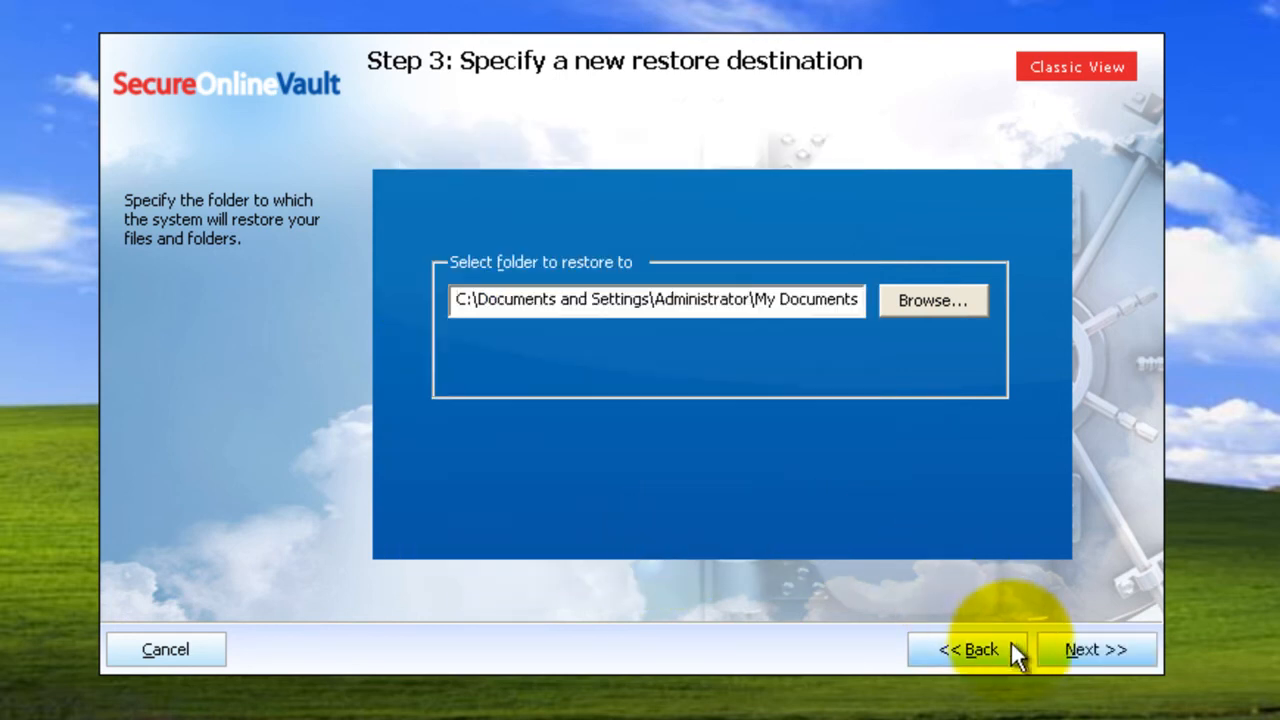
left_click(1086, 645)
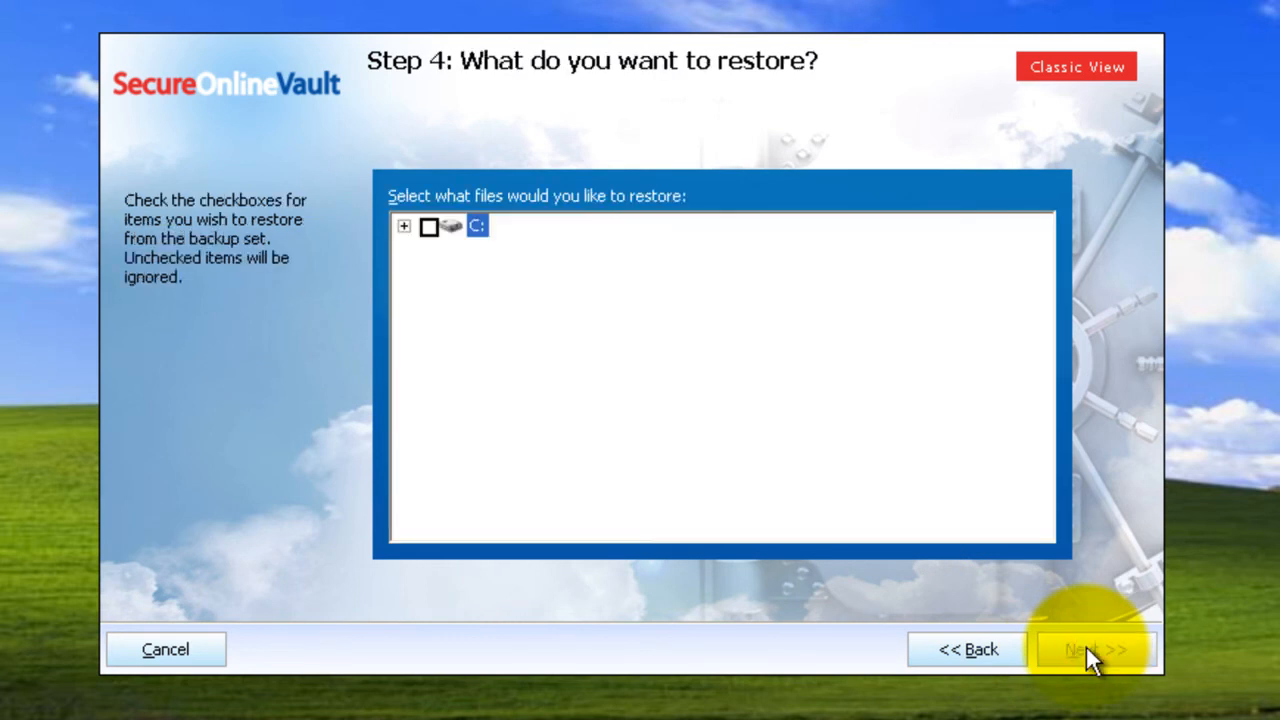
Restore everything under C: with the overwrite prompt and Normal thread priority, and close the restore report
left_click(428, 227)
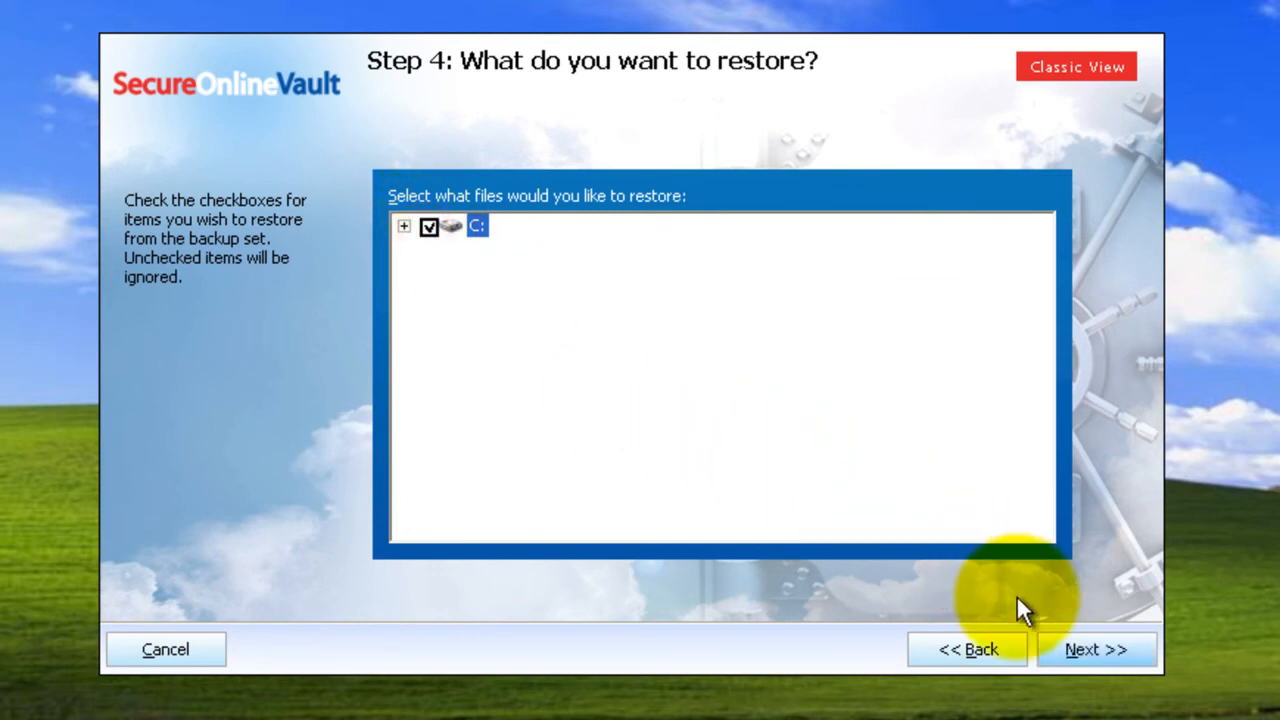
left_click(1081, 645)
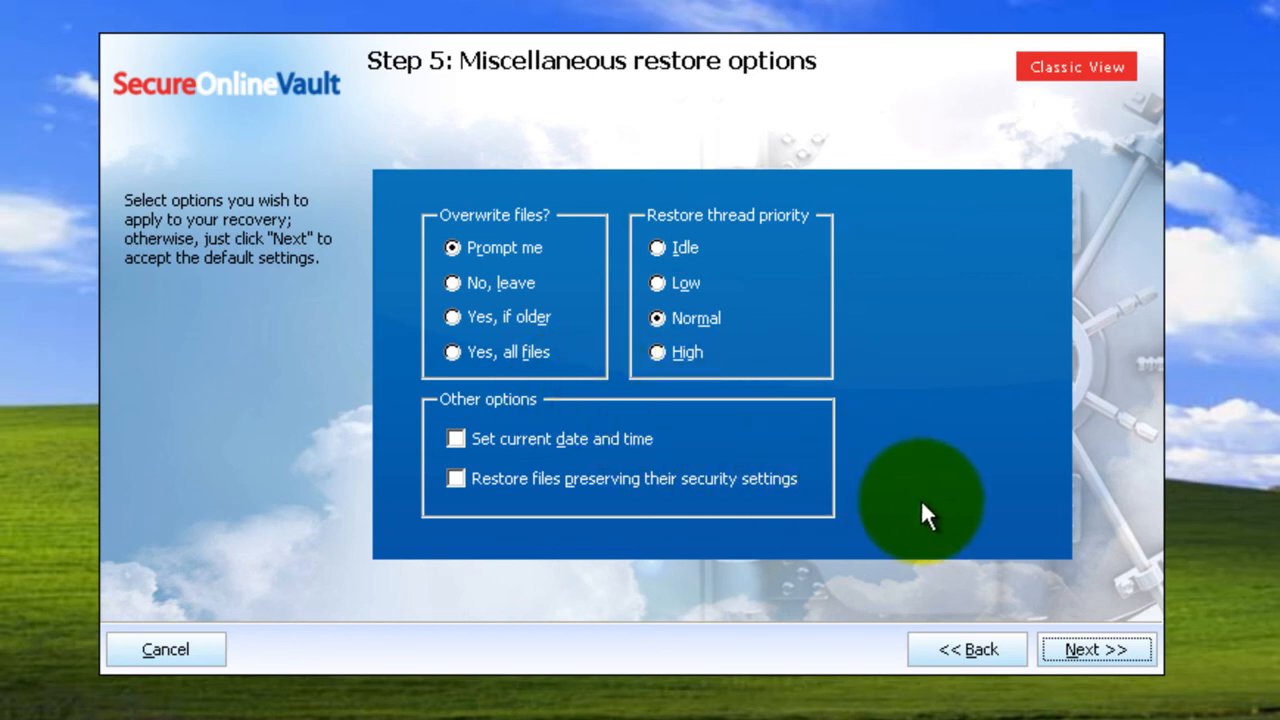
left_click(1106, 646)
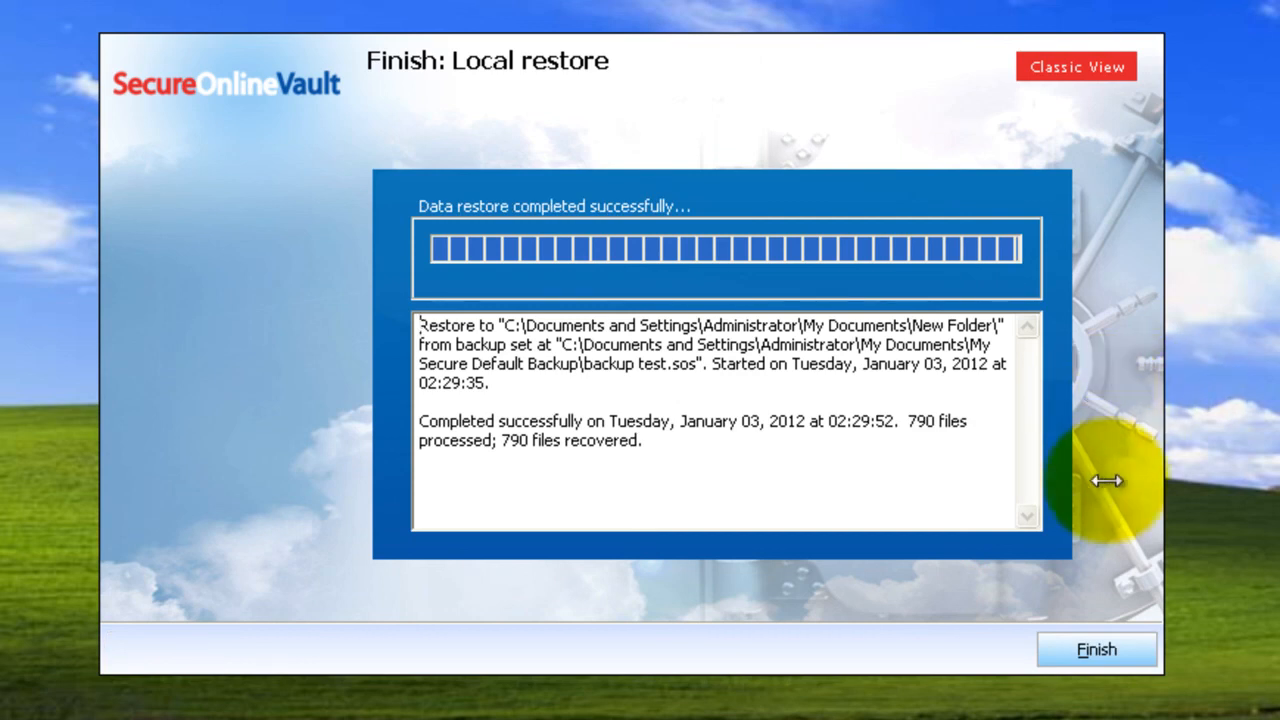
left_click(1096, 650)
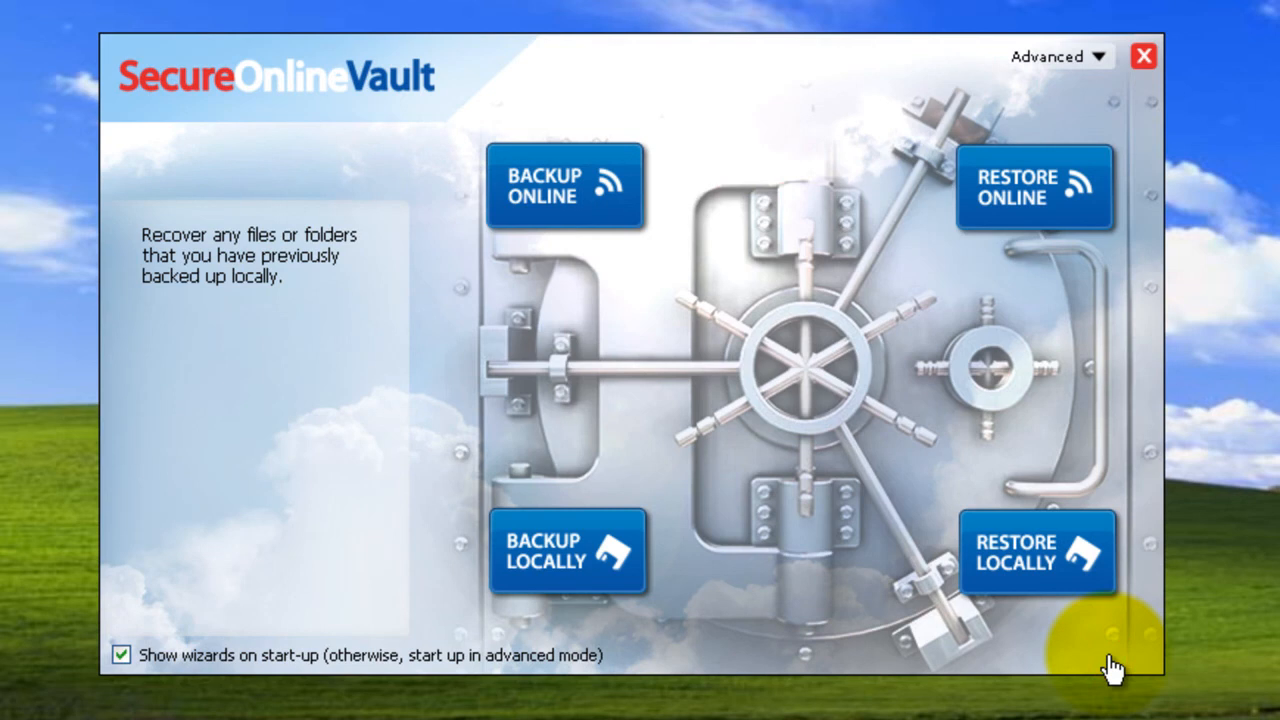